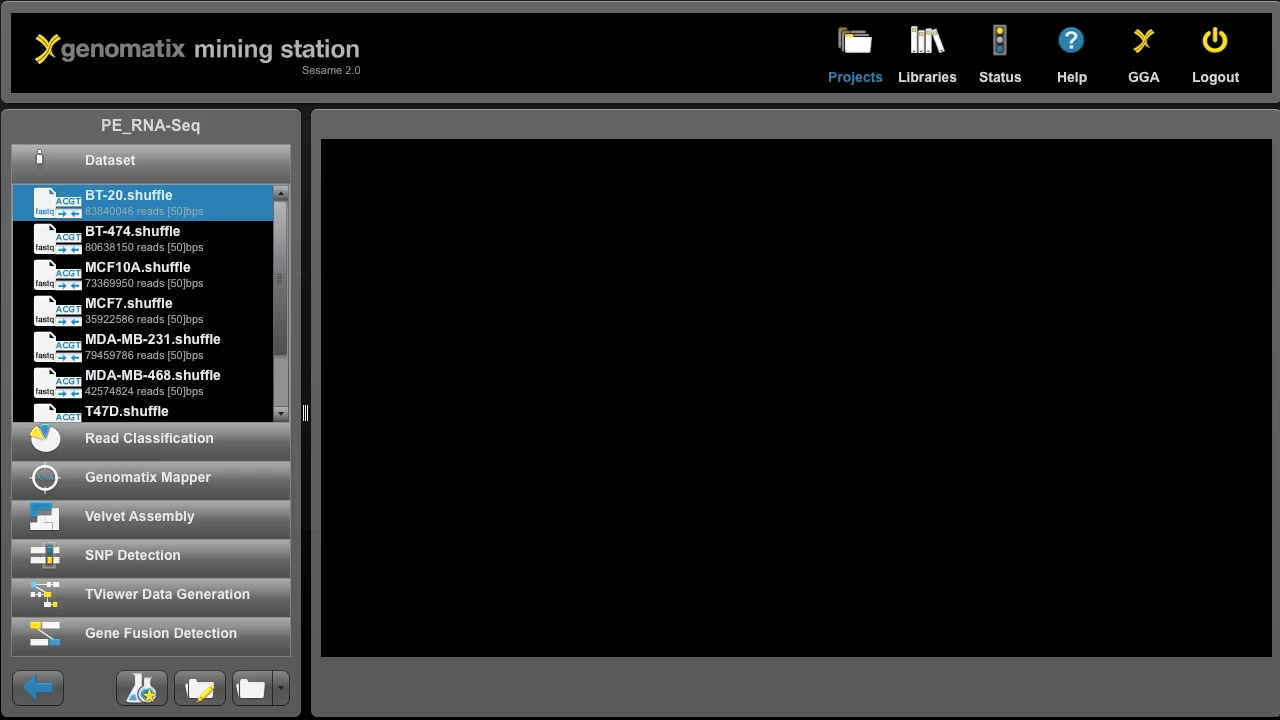
Show the BT-20.shuffle dataset's properties and review its sequence statistics, sequence length distribution and nucleotide distribution charts
click(140, 201)
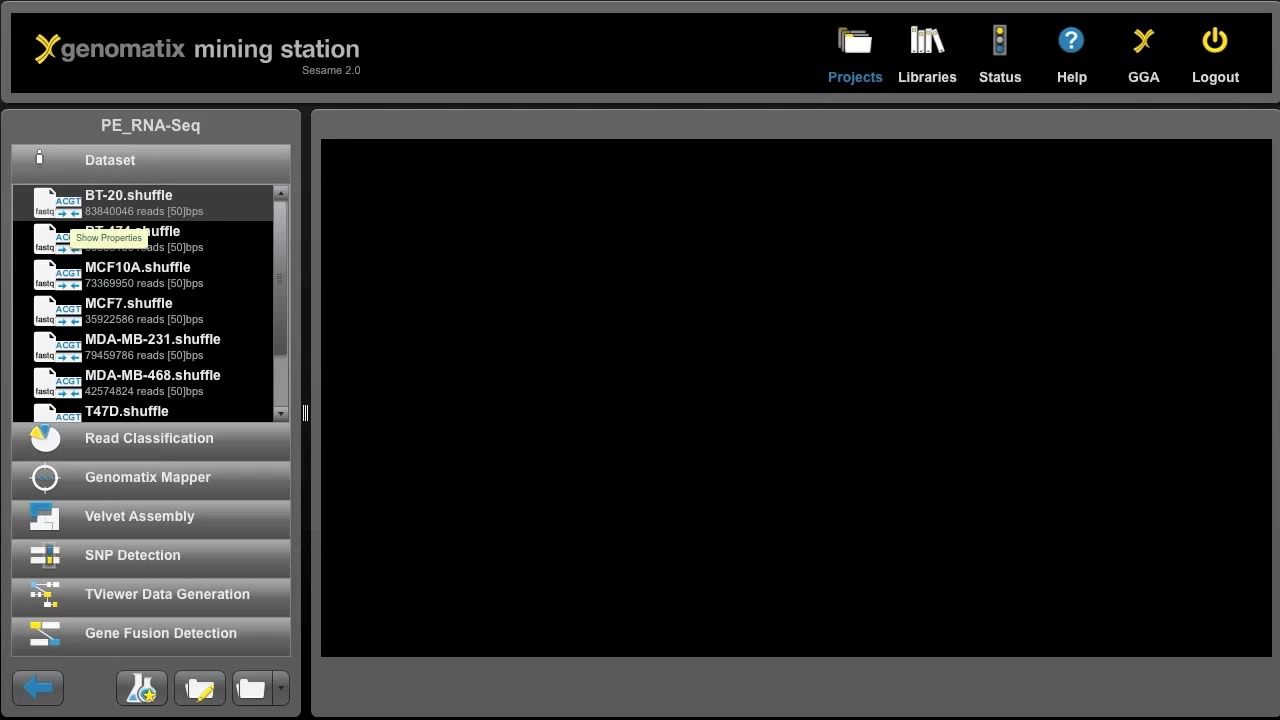
click(75, 208)
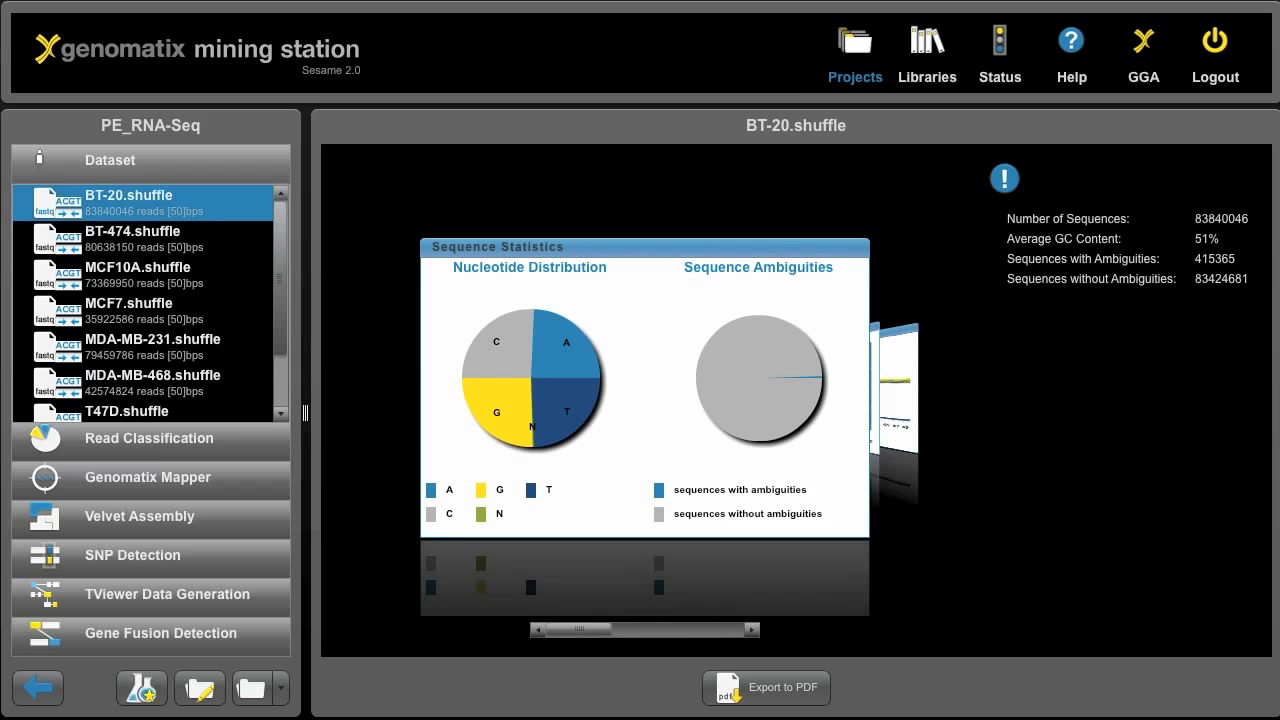
click(752, 630)
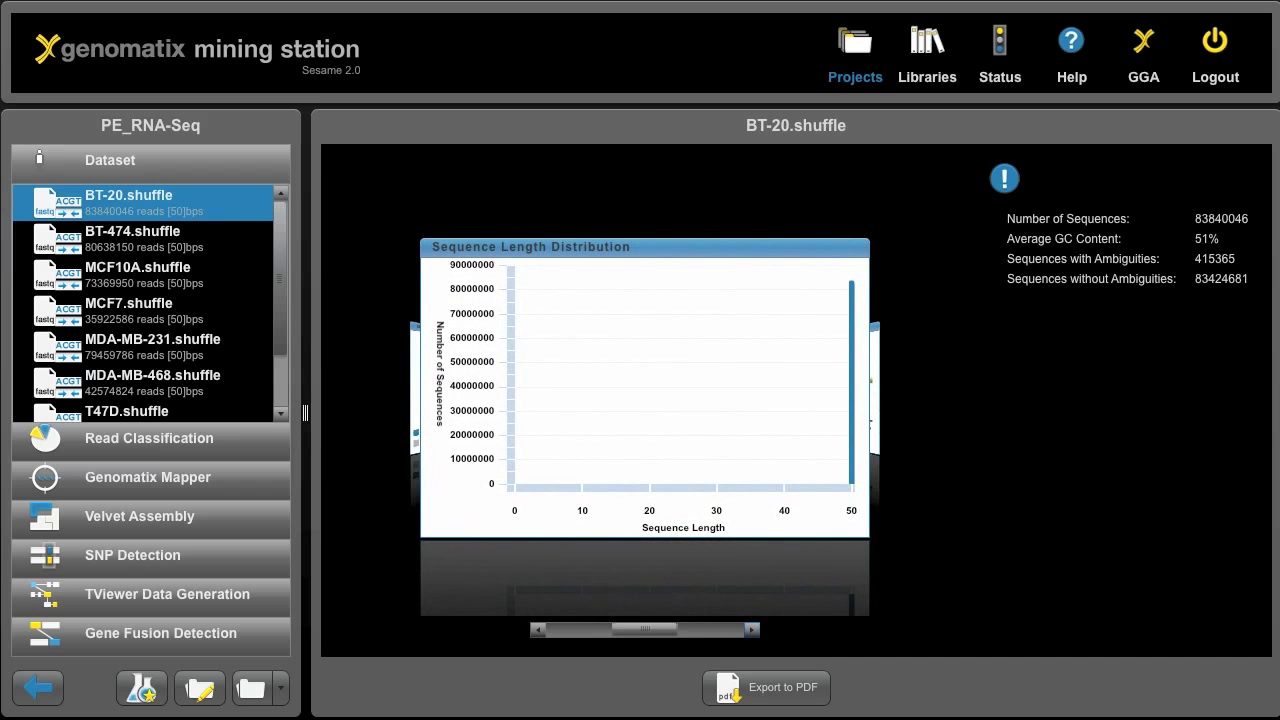
click(752, 630)
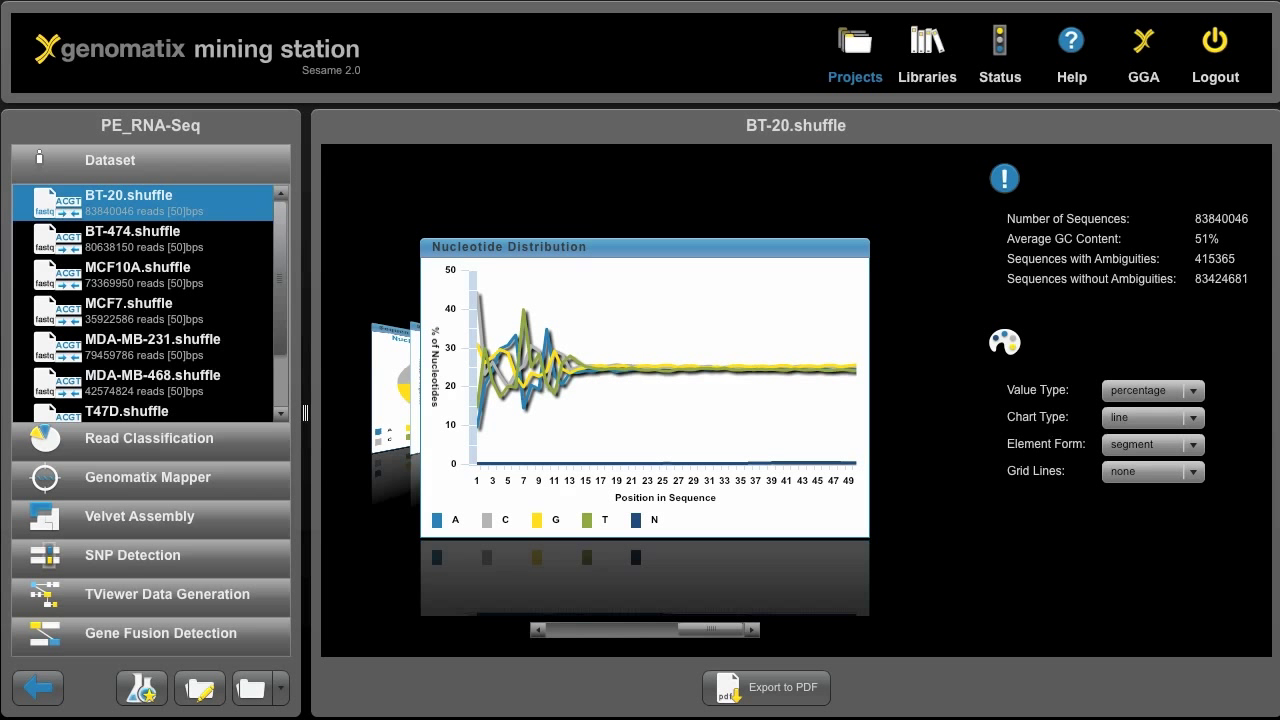
mouse_move(856, 371)
Set up a new Genomatix Mapper analysis on the BT-20.shuffle and BT-474.shuffle datasets
click(142, 688)
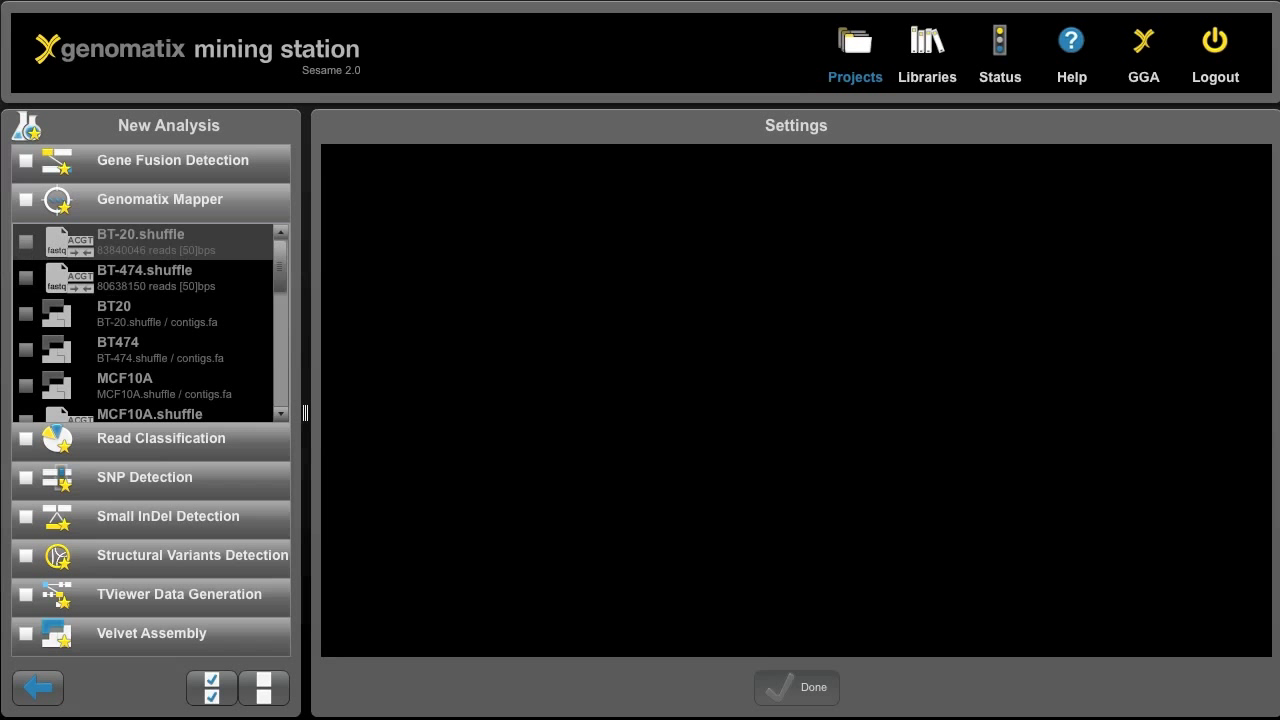
click(26, 200)
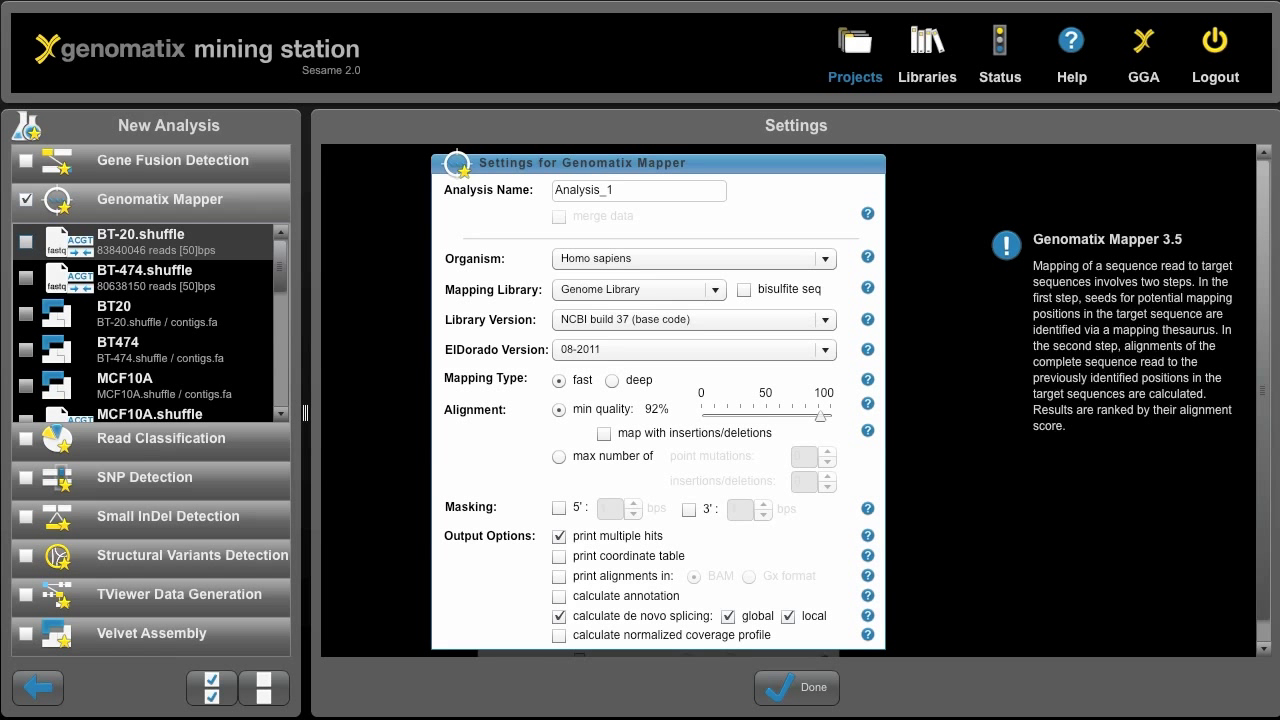
click(26, 242)
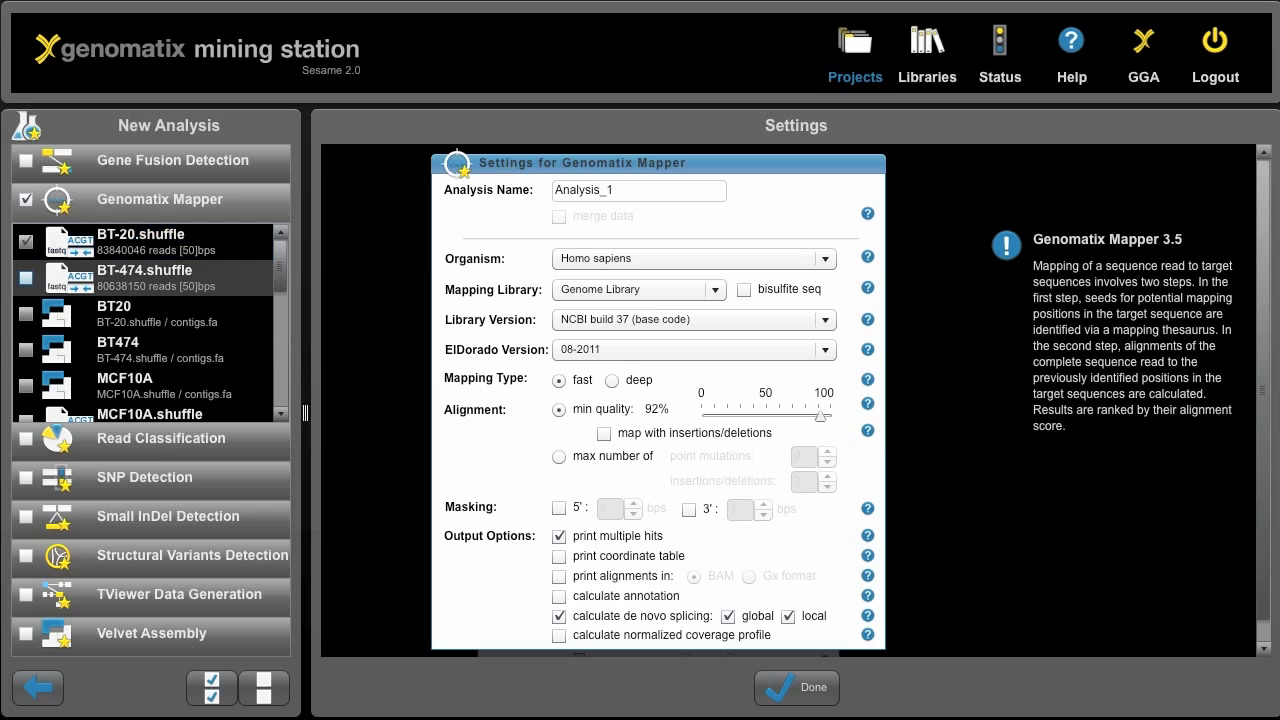
click(26, 278)
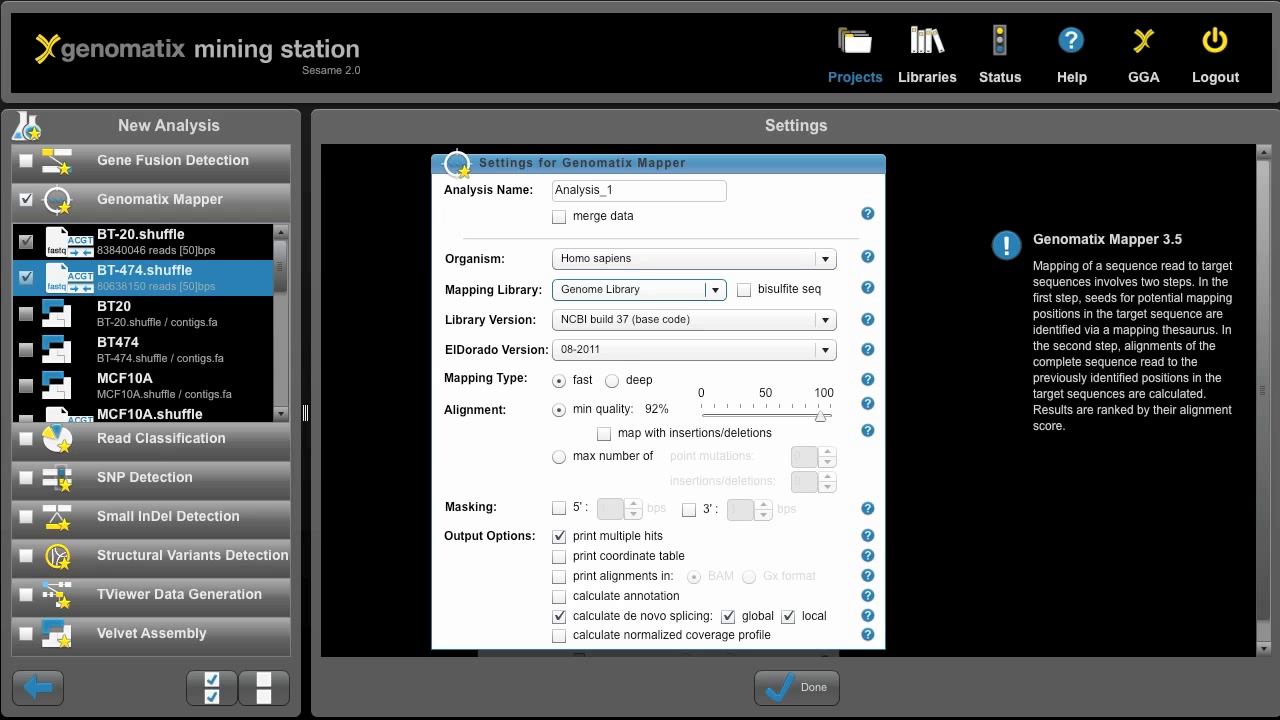
Choose Genome Library as the mapping library, enable printing alignments in BAM format, and submit the mapping analysis
click(638, 289)
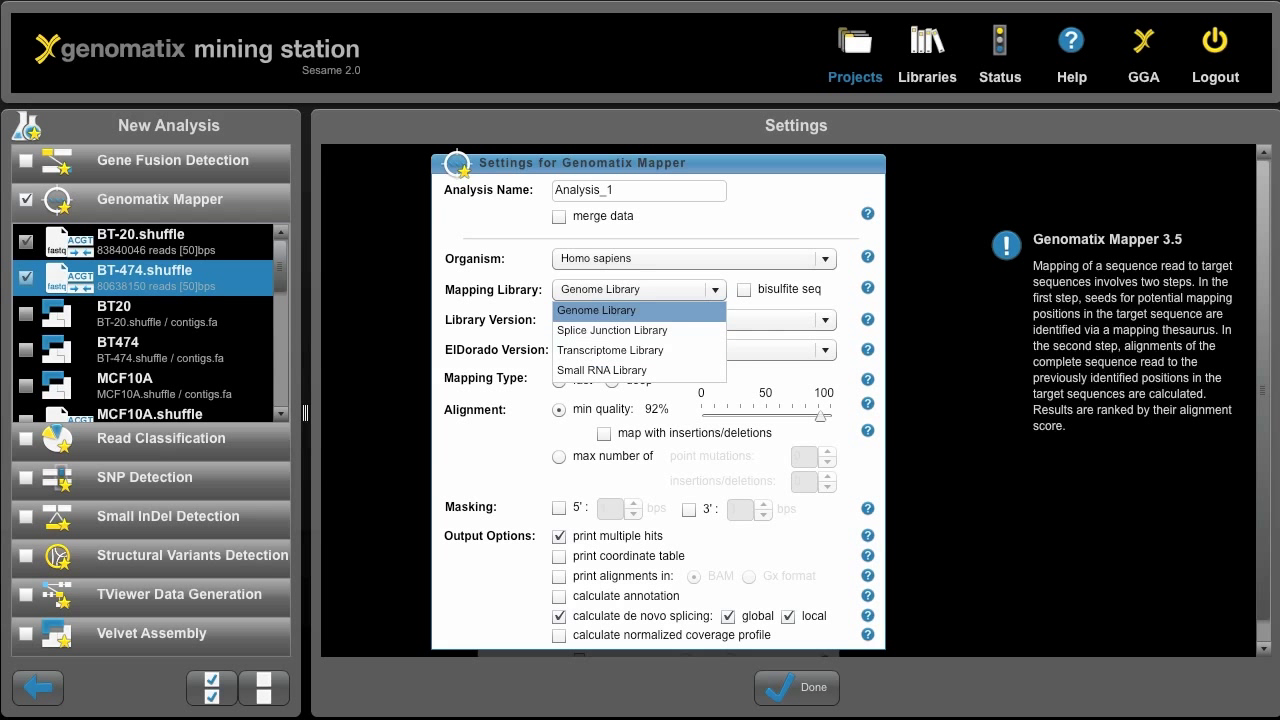
click(597, 311)
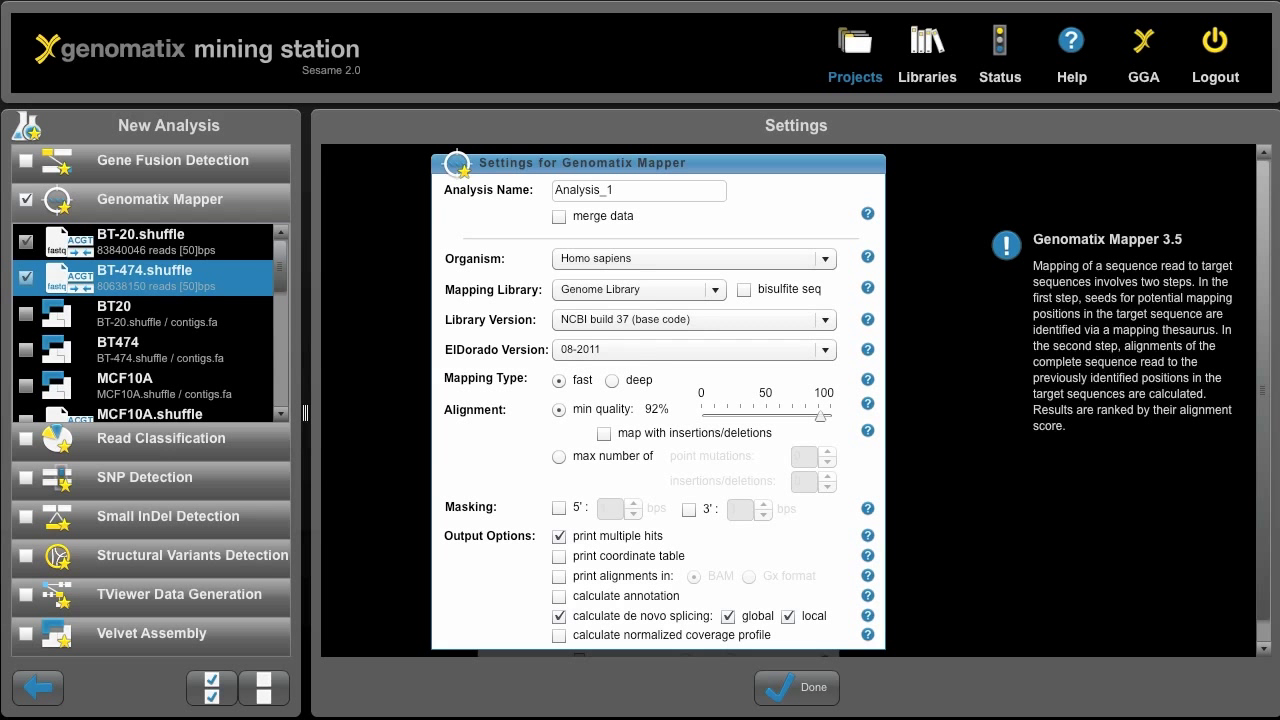
click(559, 577)
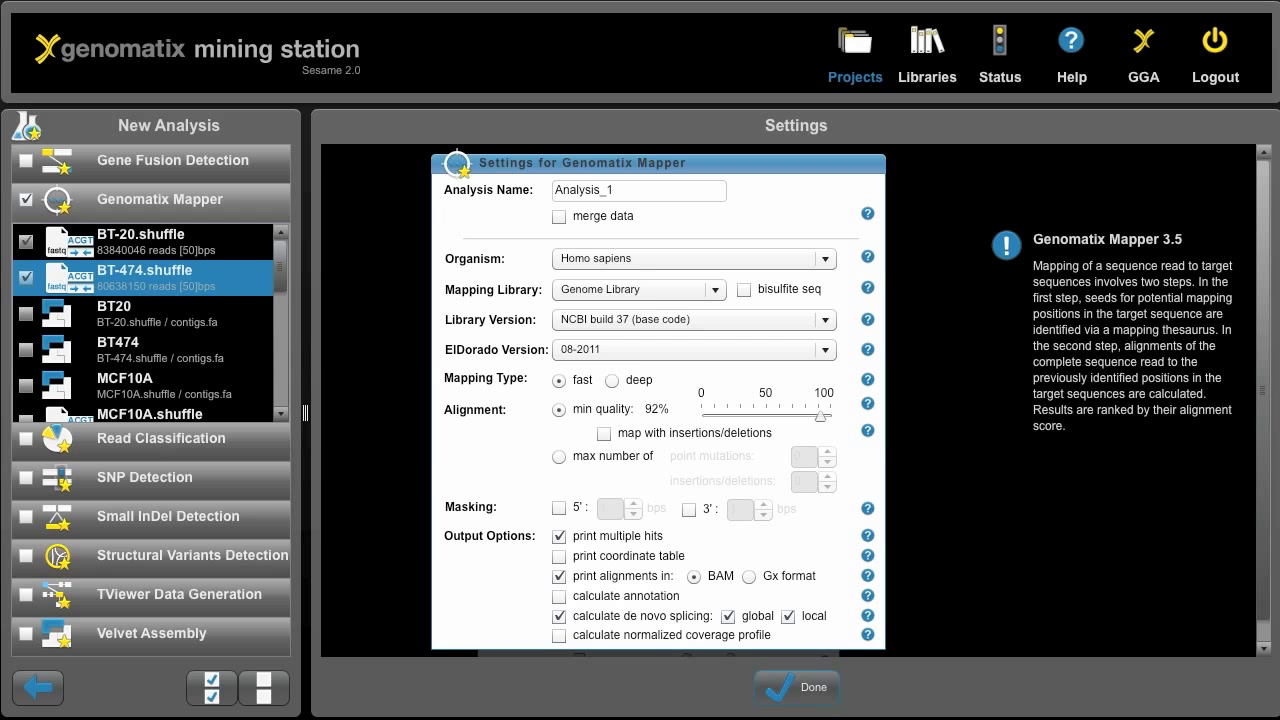
click(786, 686)
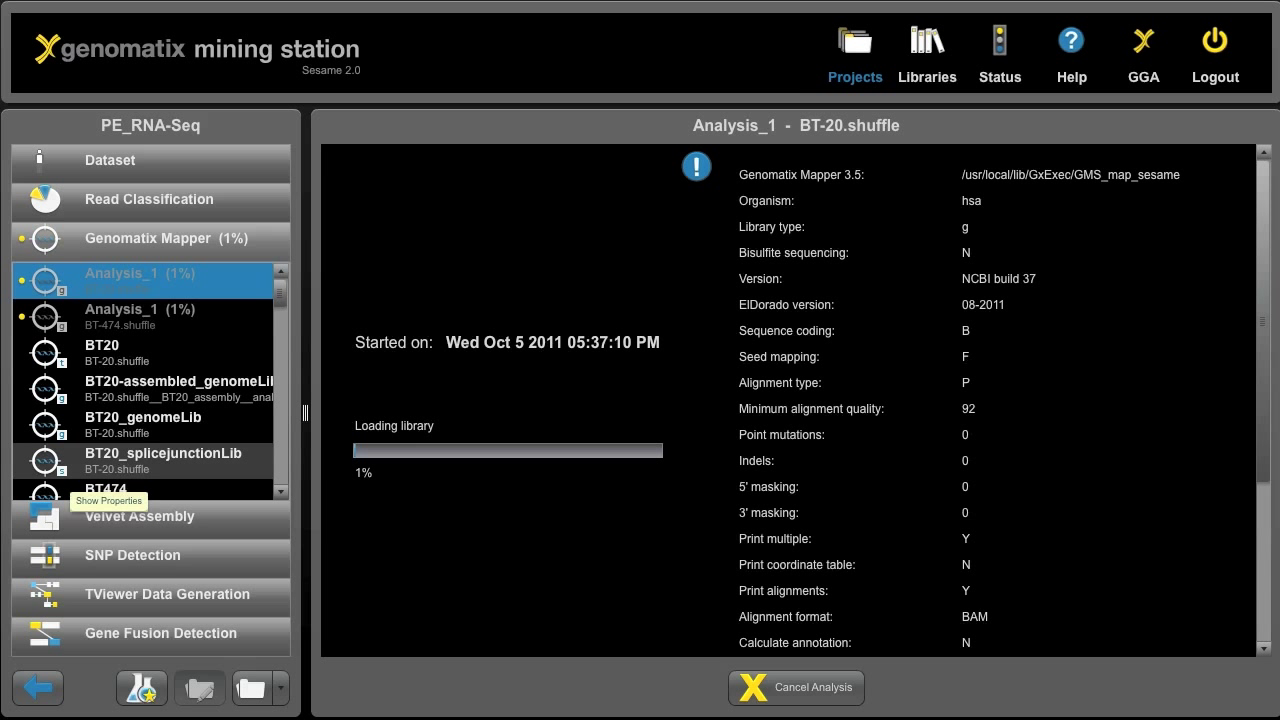
Review the BT20-assembled_genomeLib mapping result's hit distribution and its alignment quality for unique and multiple hits
click(160, 388)
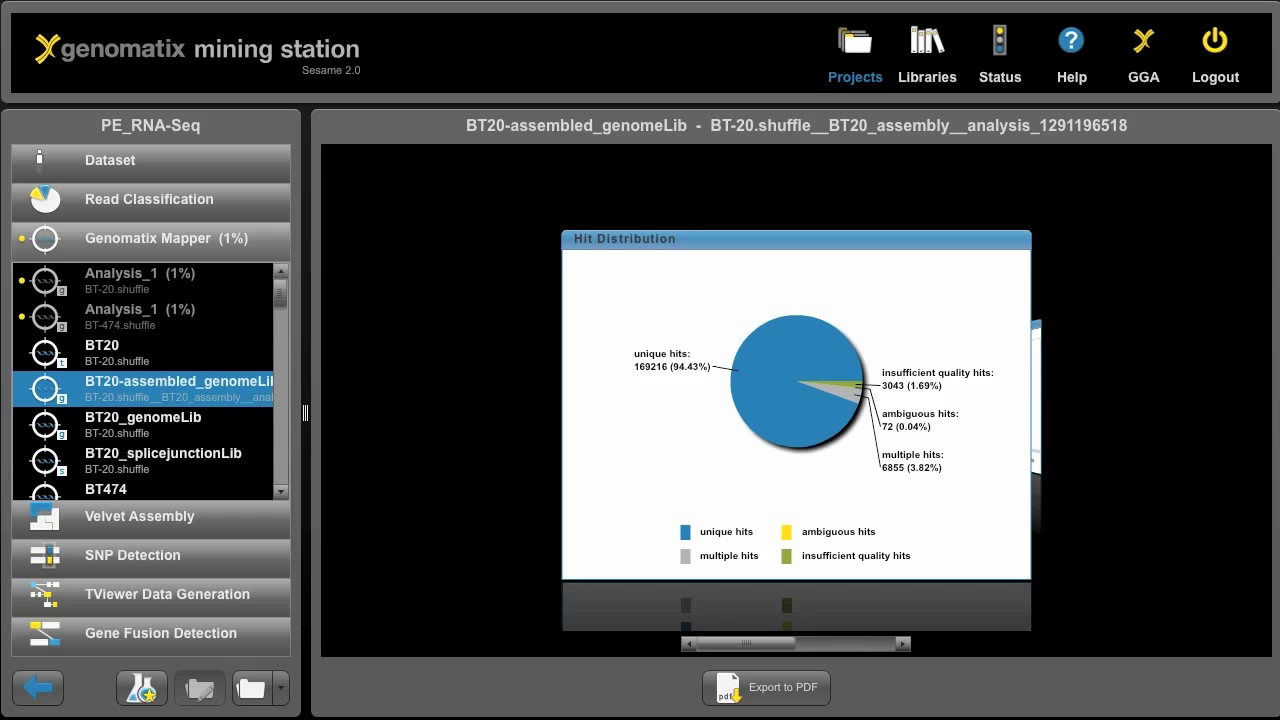
click(903, 644)
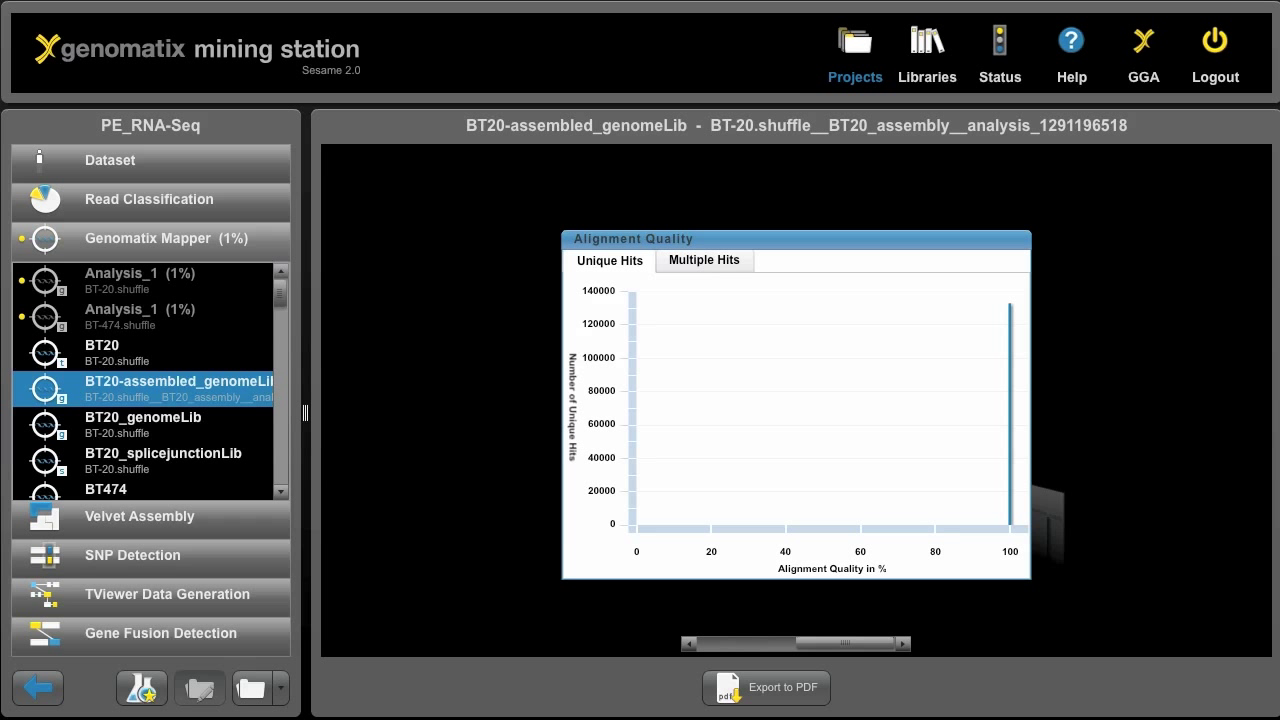
click(704, 261)
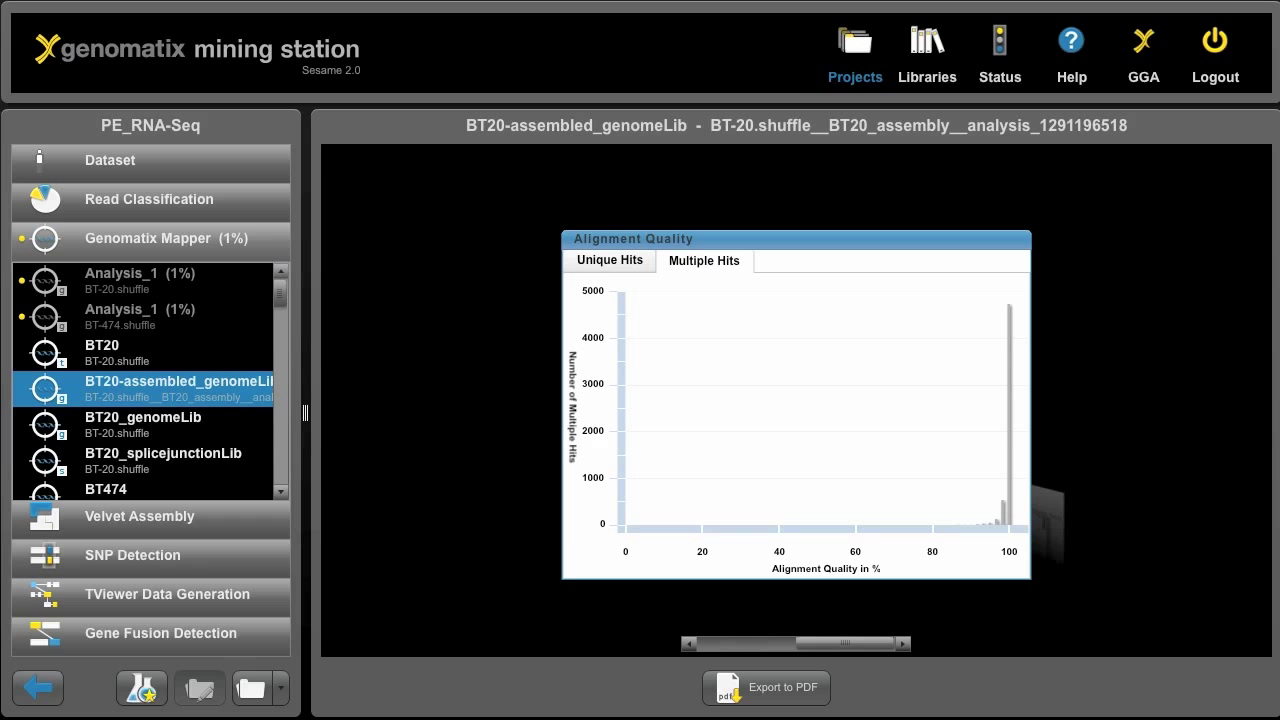
Open the BT-20 genome_multiple read classification result and inspect its genome and read annotation charts
click(149, 200)
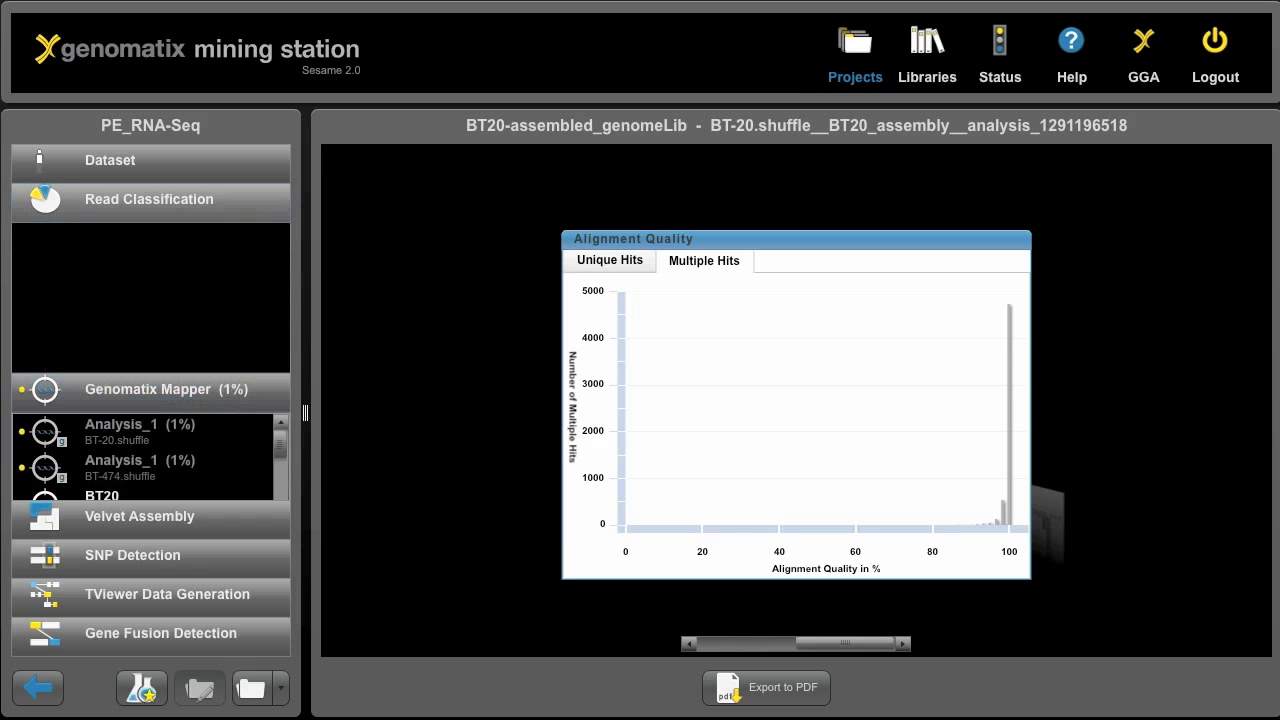
click(142, 278)
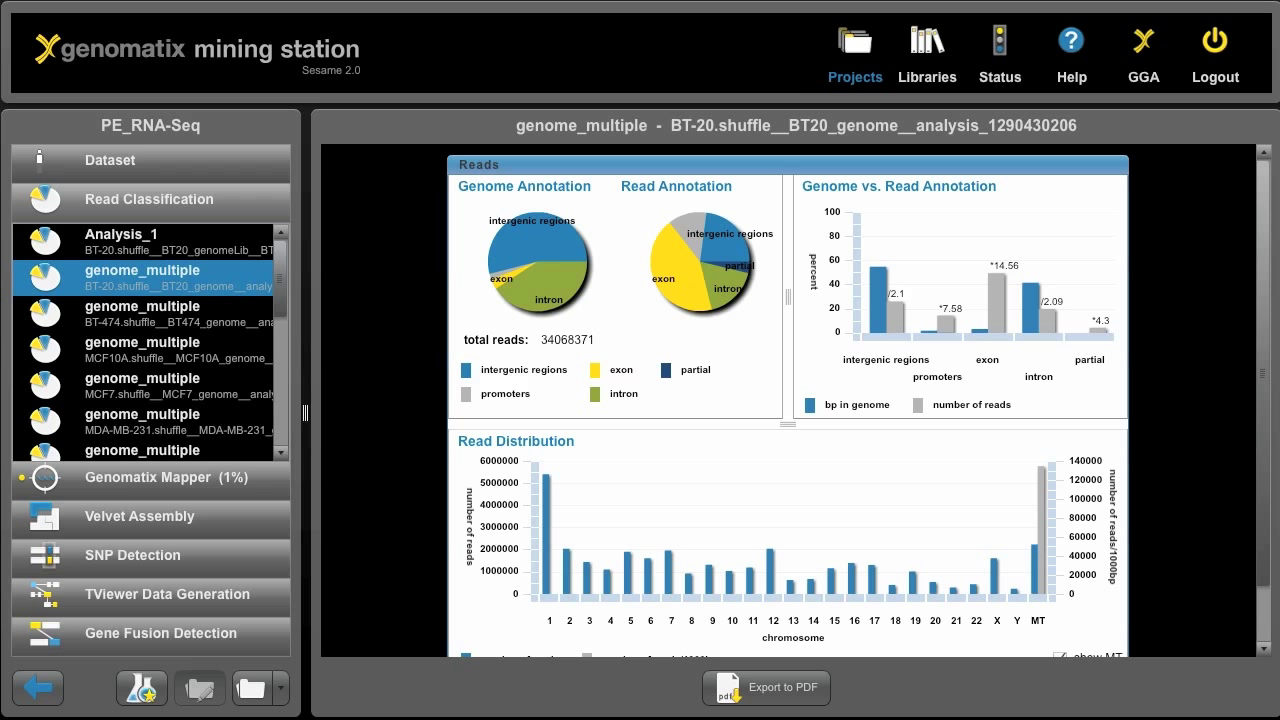
mouse_move(545, 288)
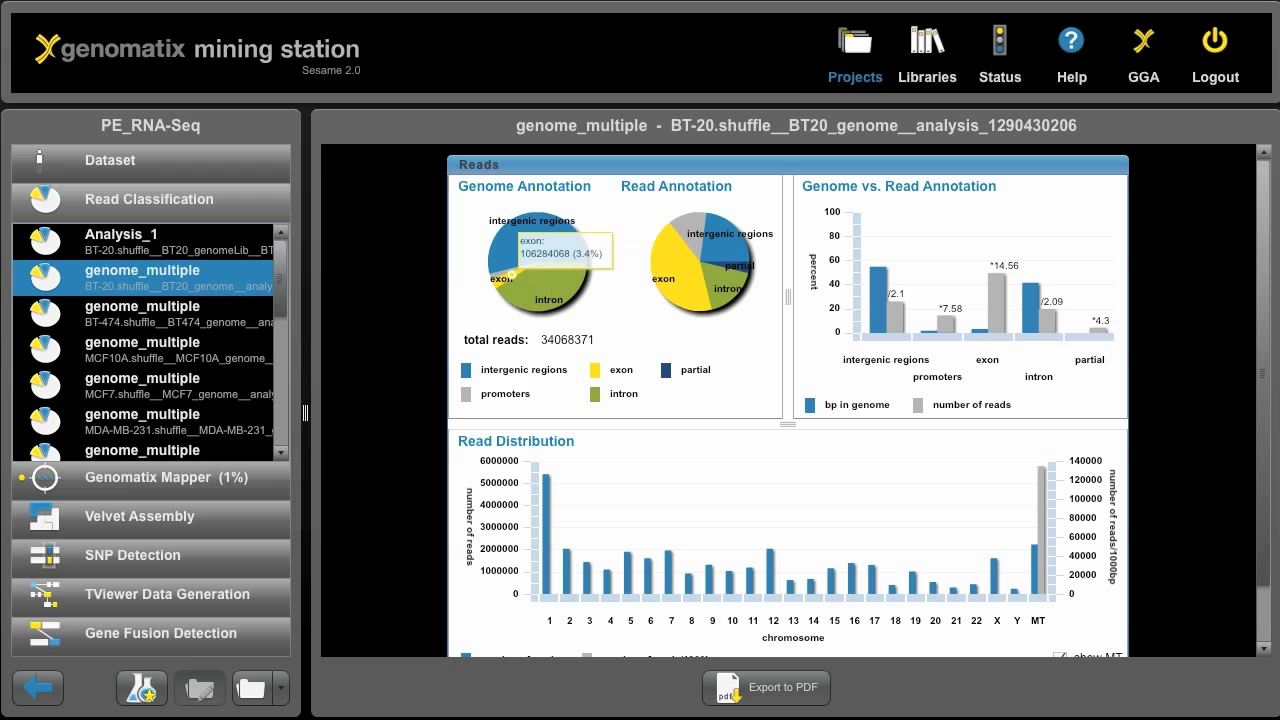
mouse_move(673, 273)
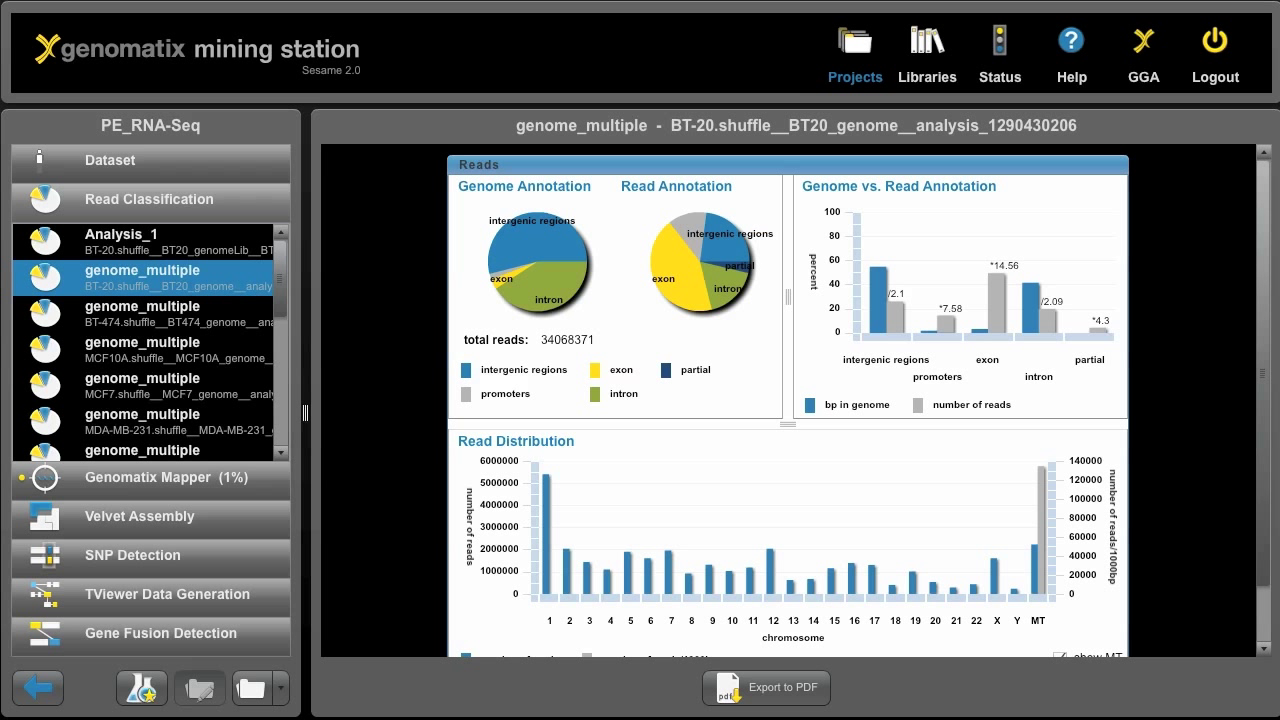
Look over the Velvet assemblies, and view the homozygous and heterozygous SNP annotation charts of the BT20 SNP detection result
click(139, 516)
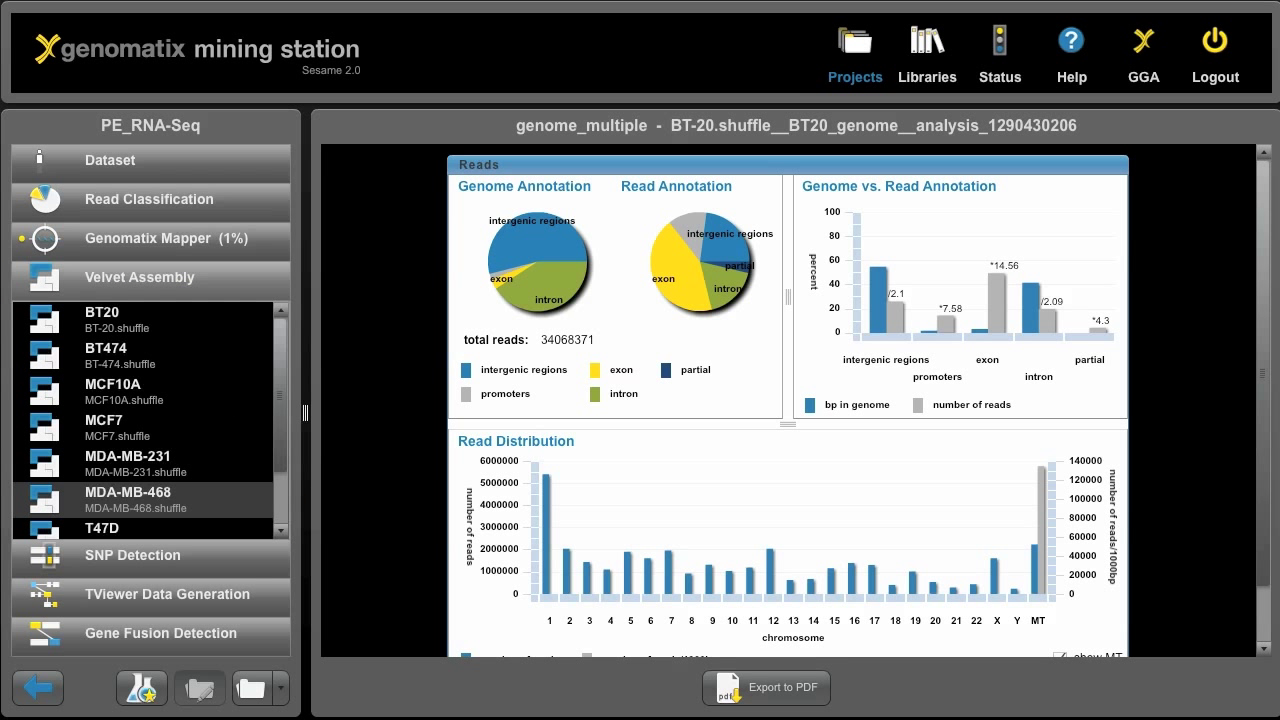
click(133, 555)
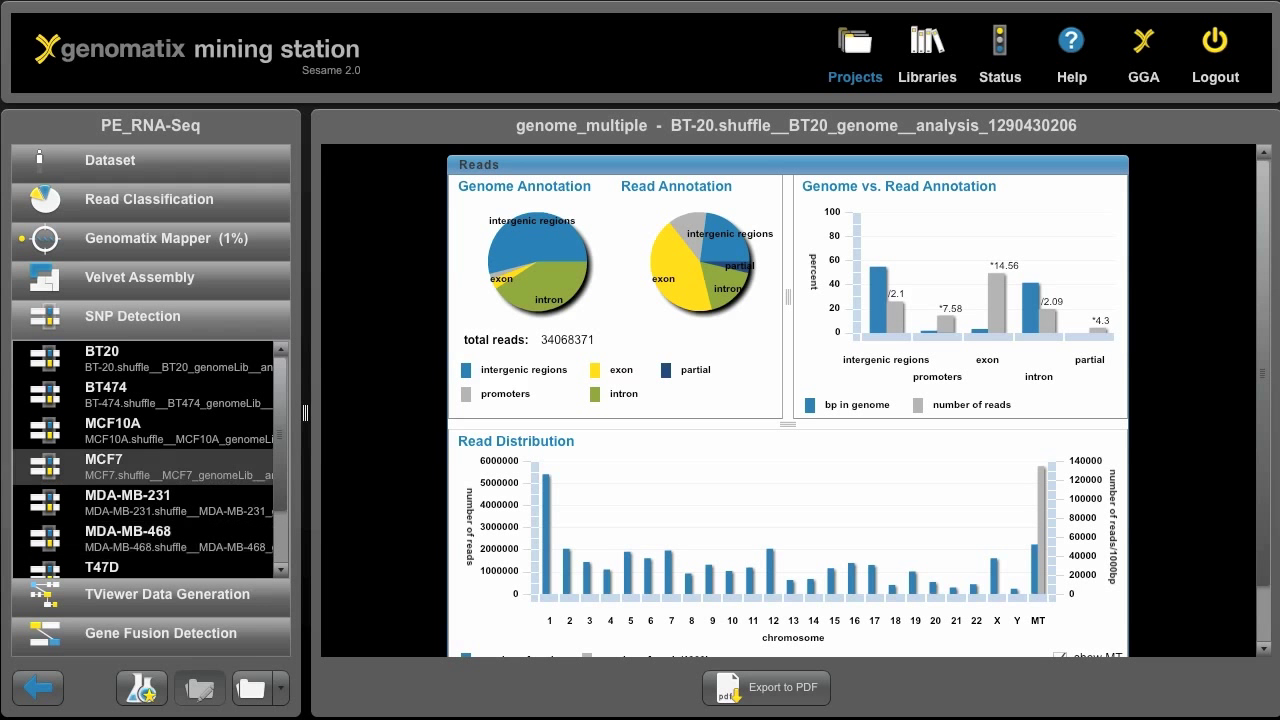
click(142, 359)
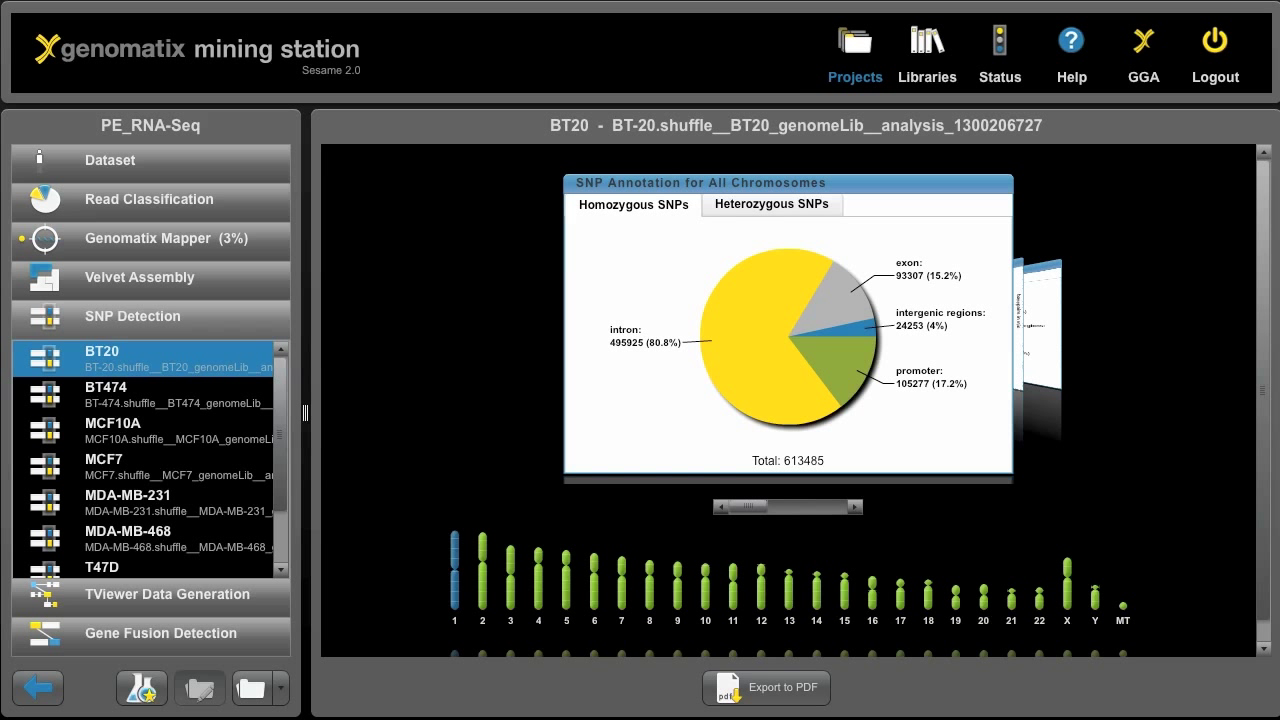
mouse_move(827, 308)
click(771, 204)
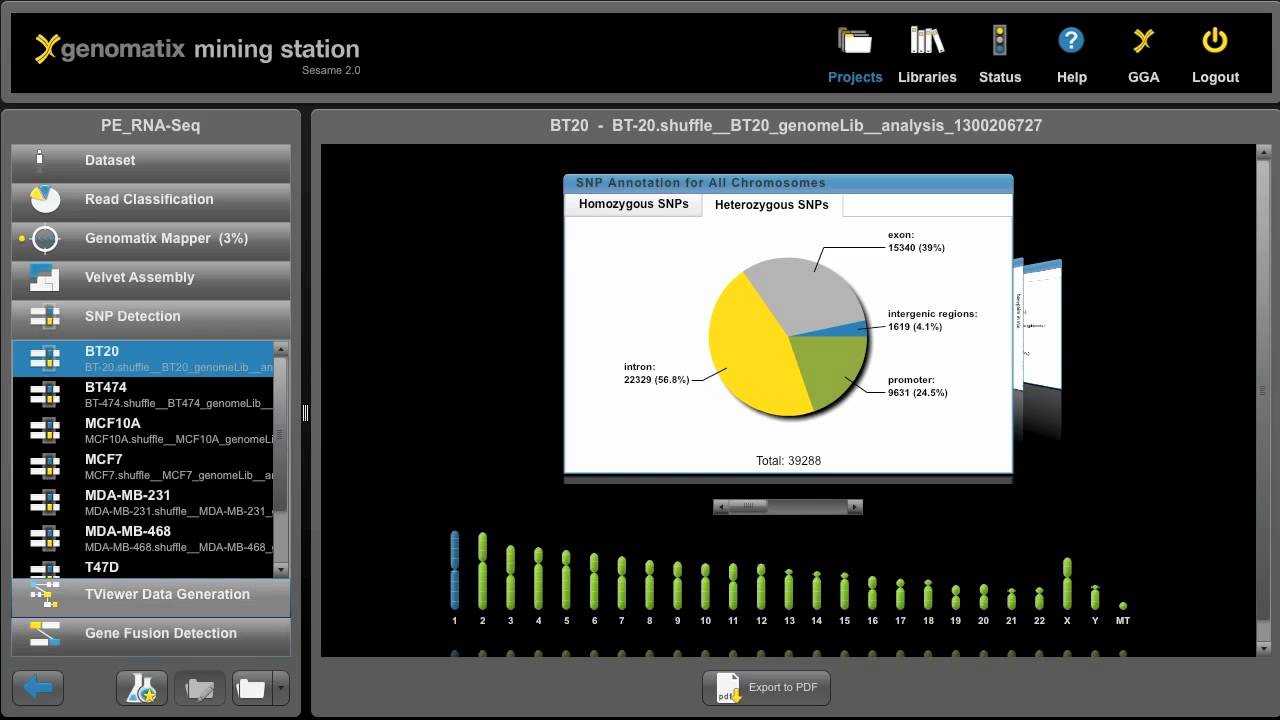
Open the MCF7_11-08 gene fusion detection result and inspect its hit distribution chart
click(151, 636)
click(160, 633)
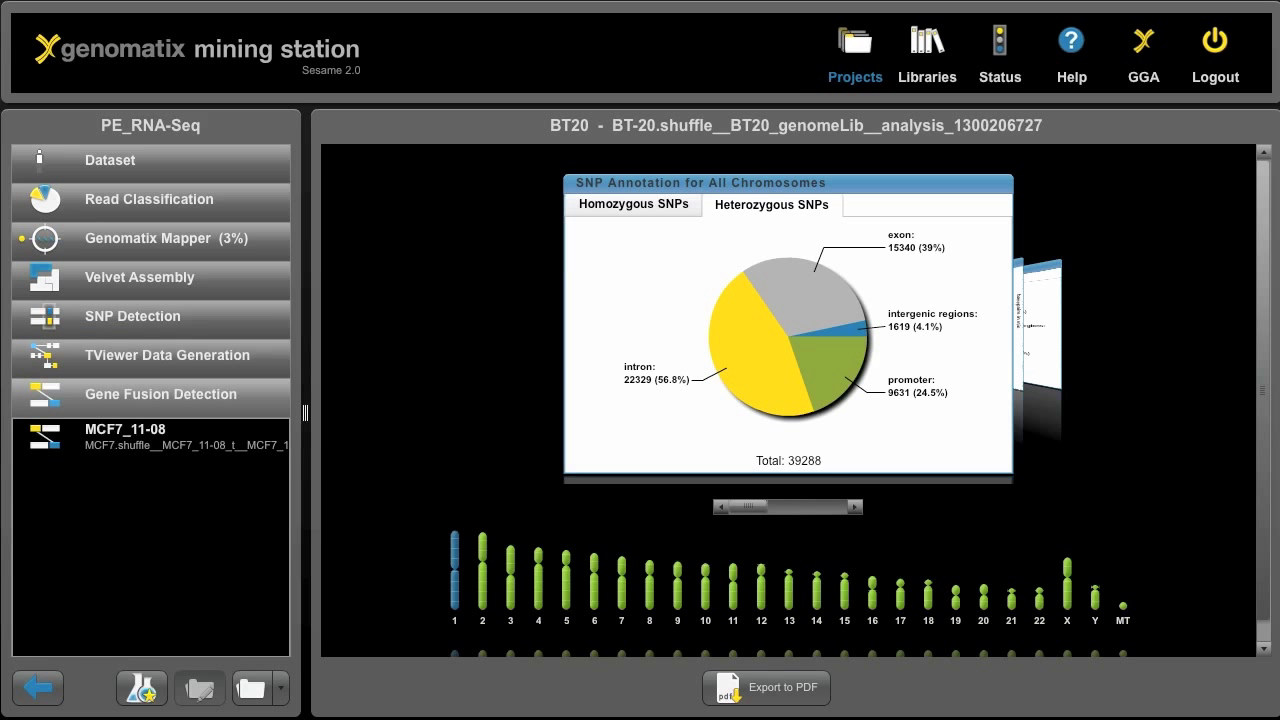
click(105, 432)
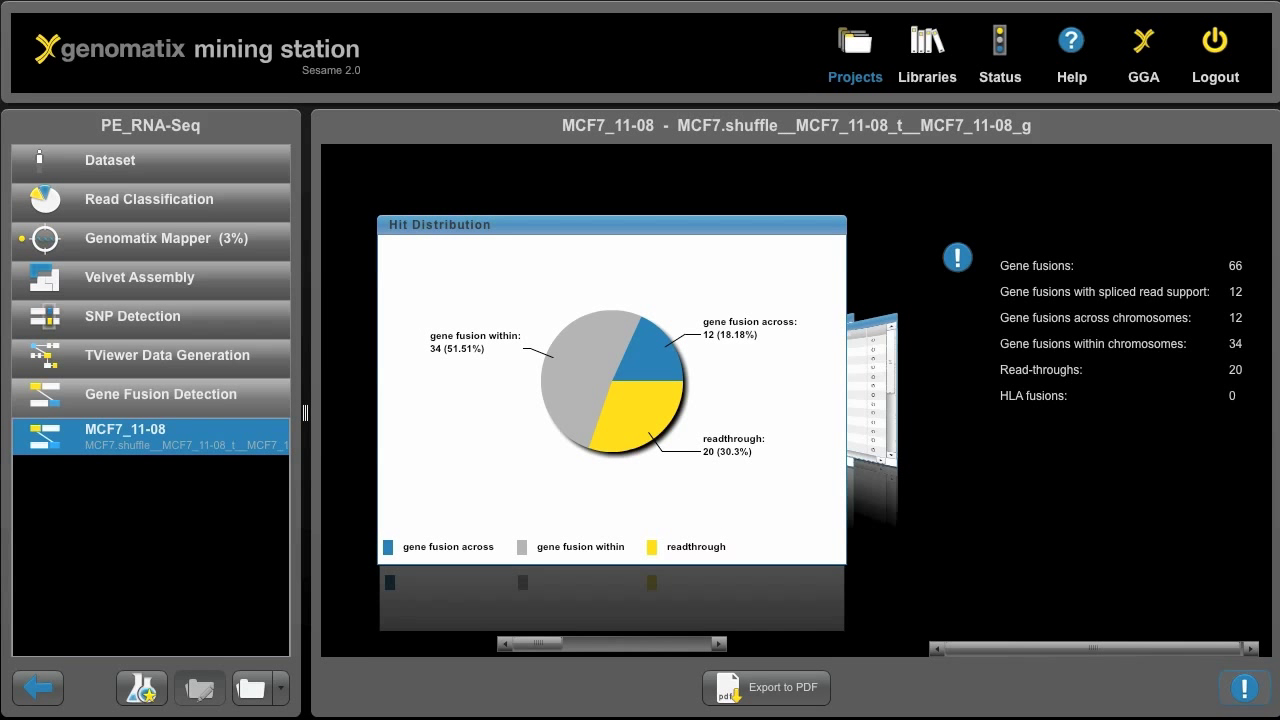
mouse_move(575, 366)
mouse_move(645, 359)
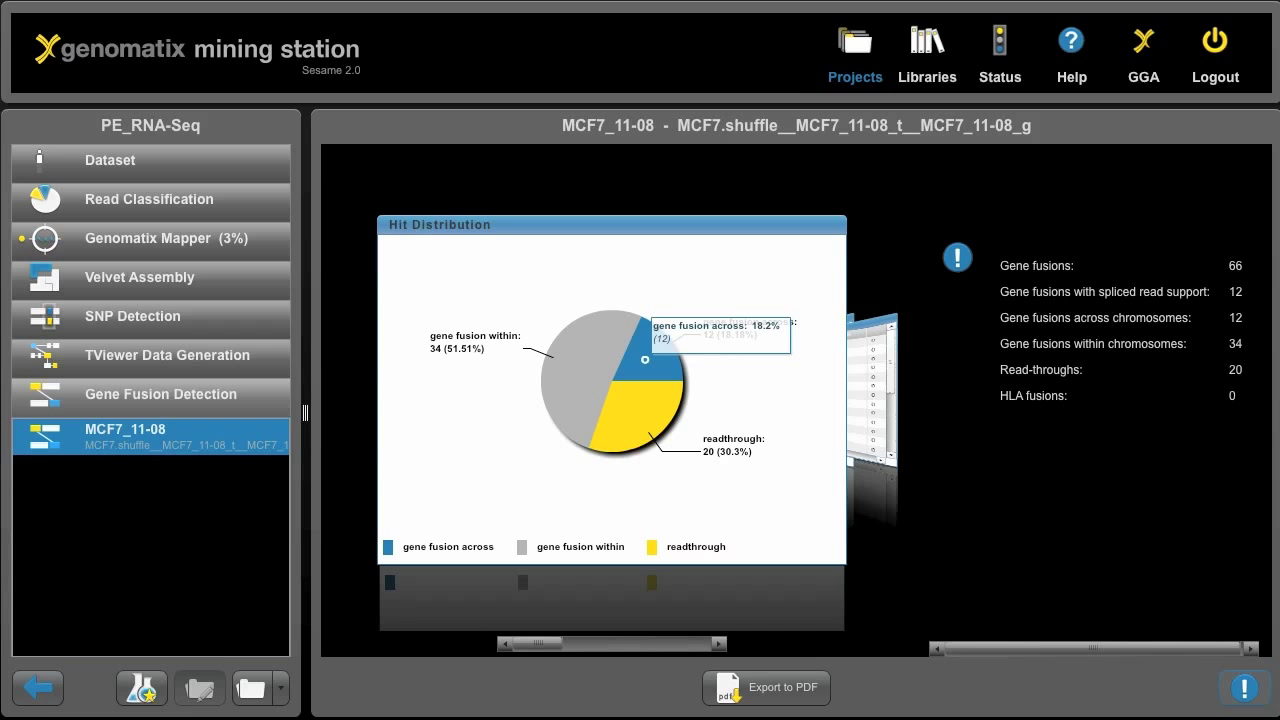
mouse_move(634, 413)
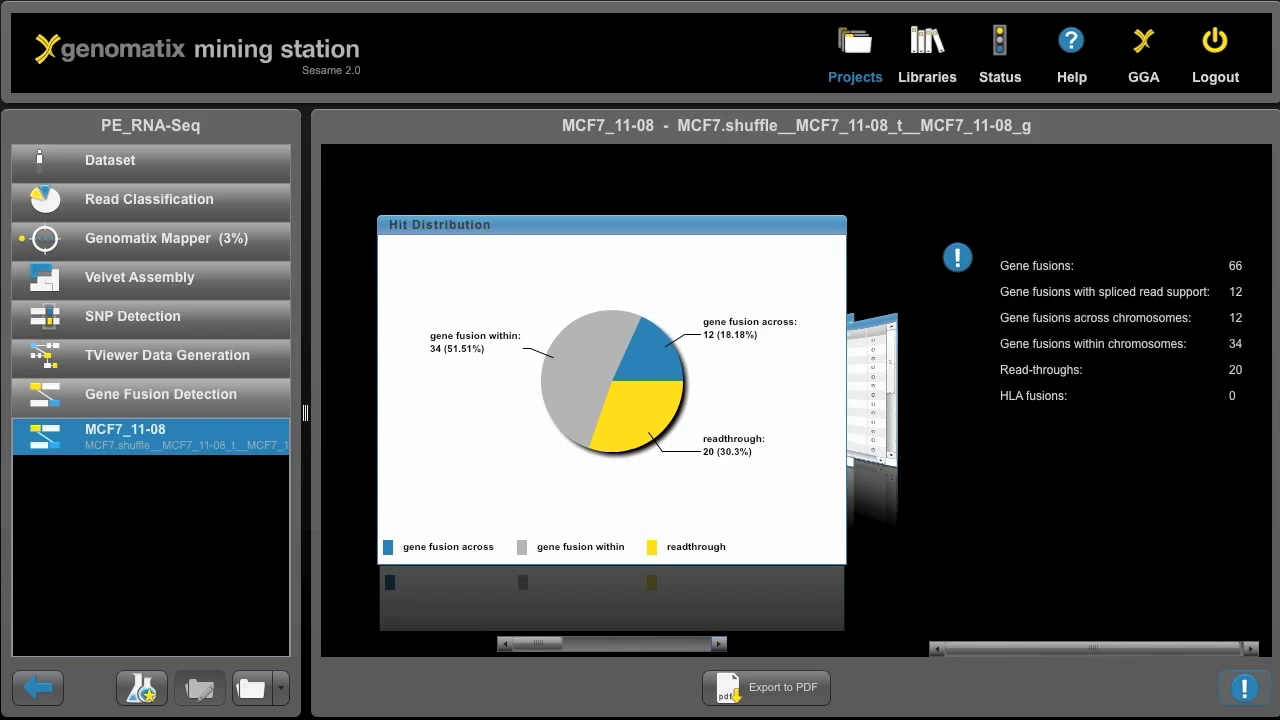
View the gene fusion result's cluster size, fusion partners and strand orientation charts
click(718, 644)
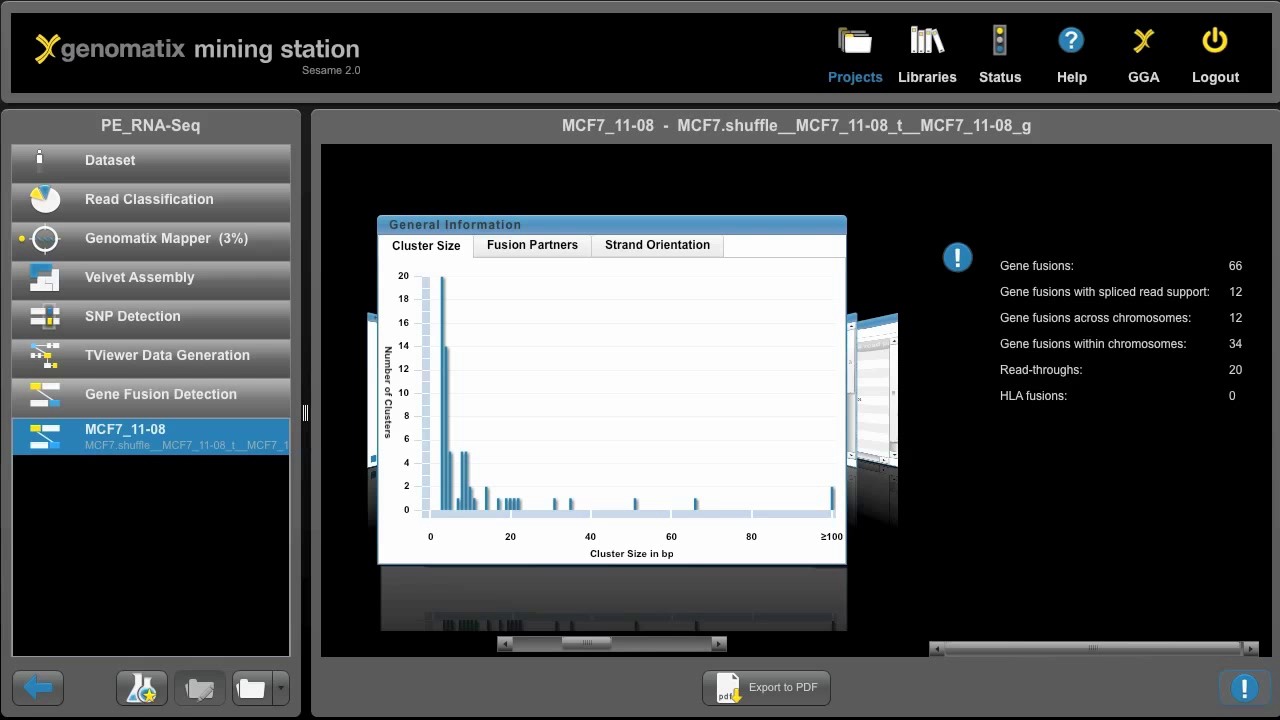
click(532, 245)
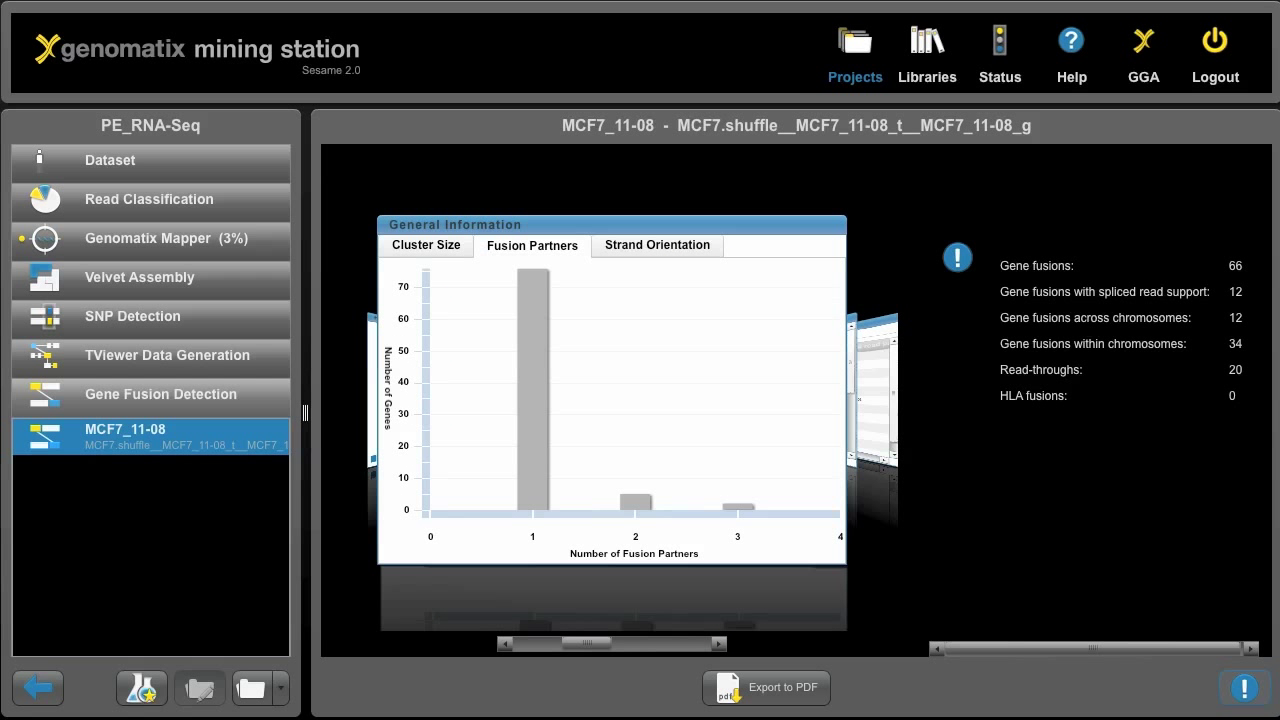
click(657, 245)
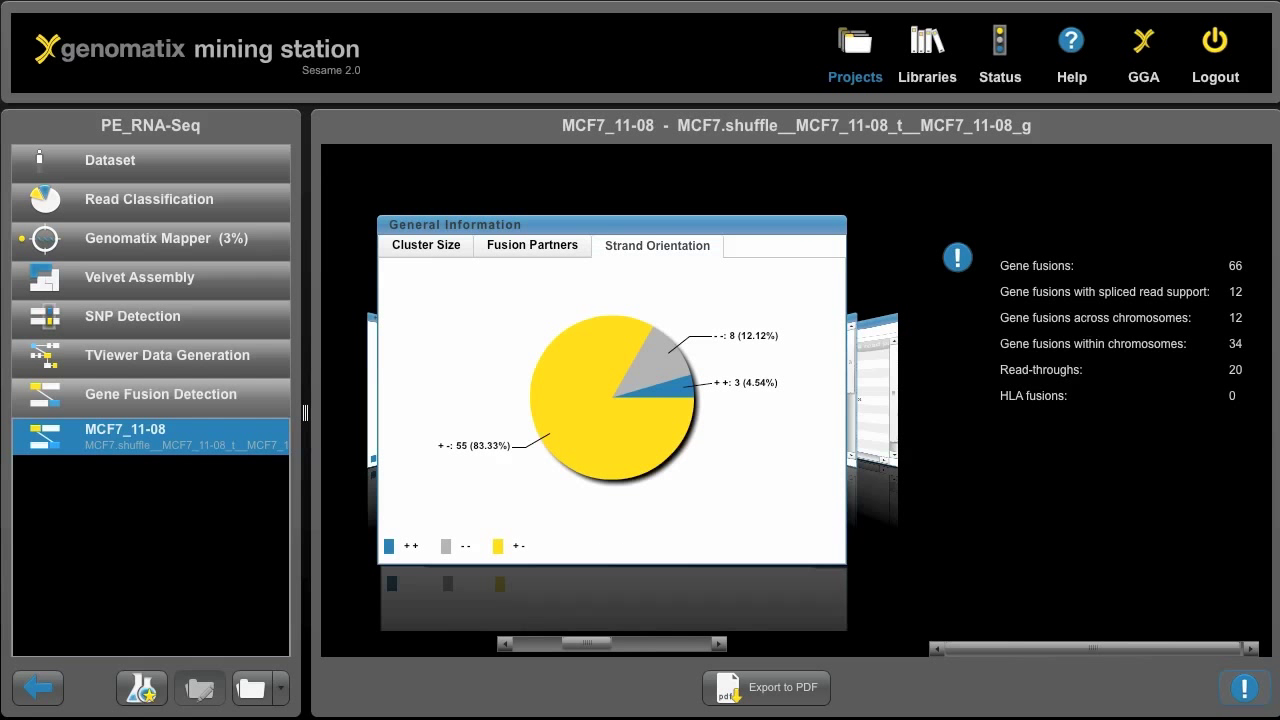
Review the gene fusion result's chromosome distribution and the tables of fusions across and within chromosomes
click(718, 644)
click(718, 644)
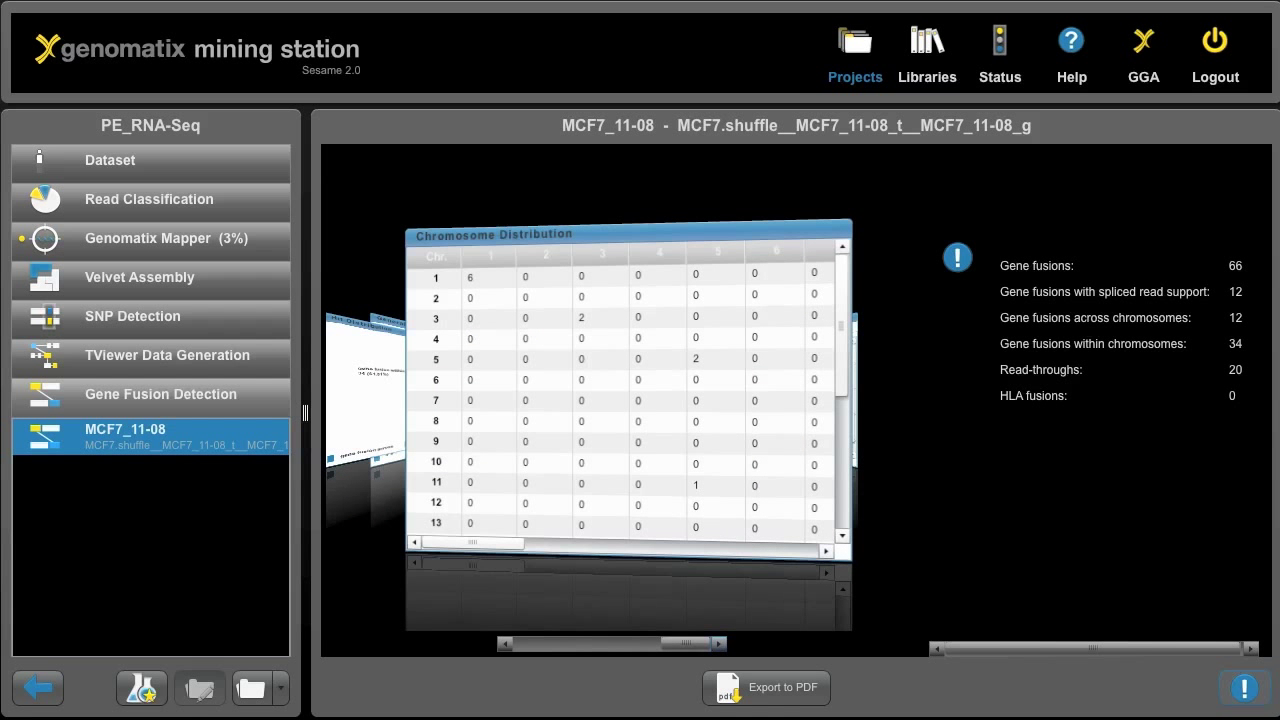
key(Right)
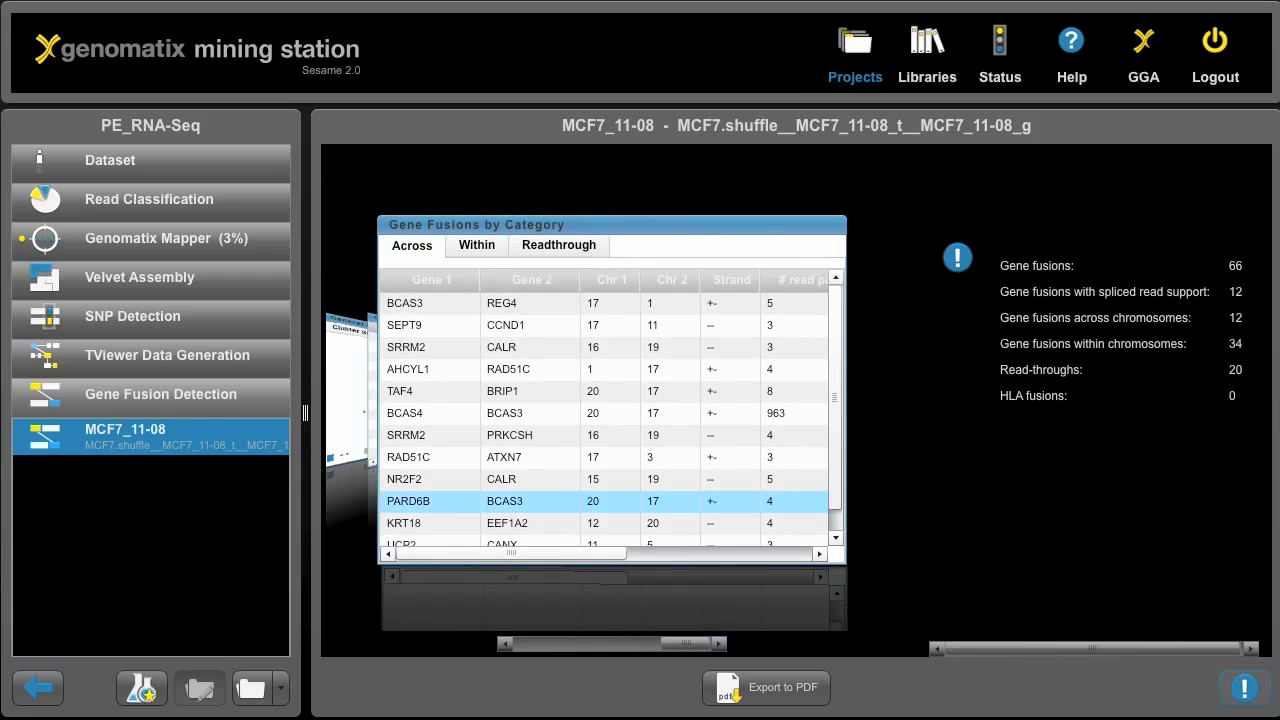
click(430, 303)
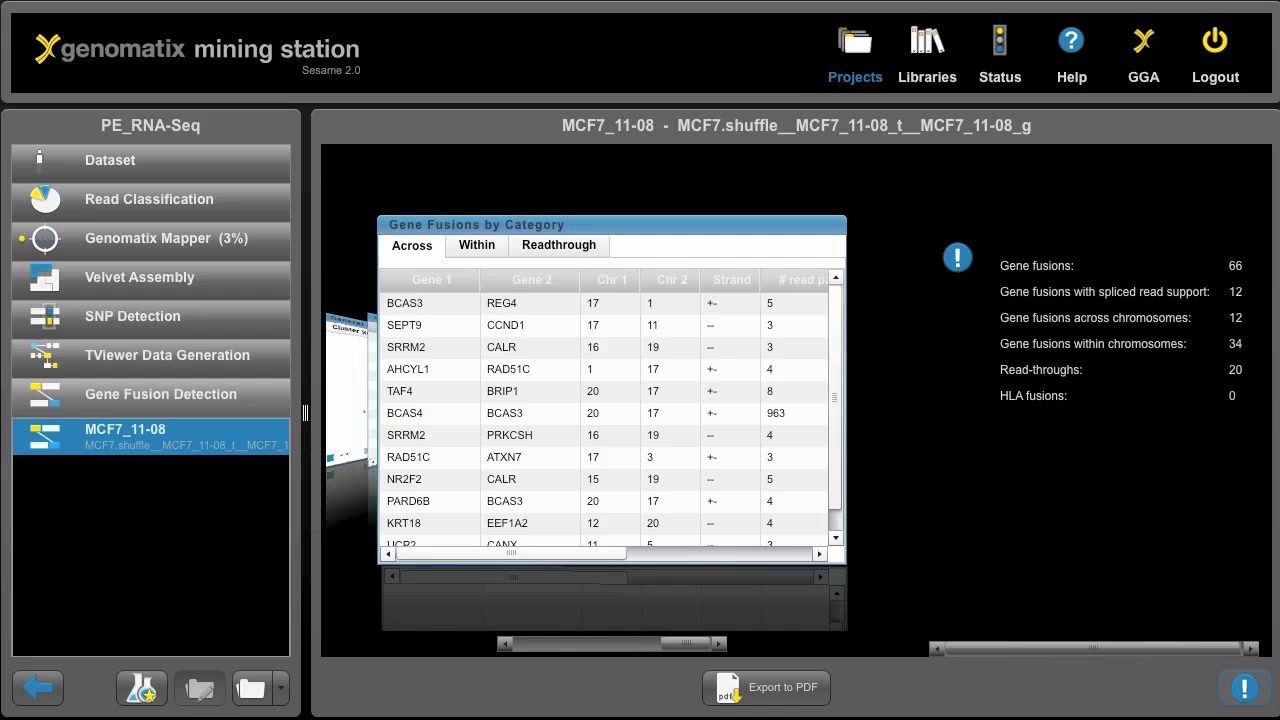
click(477, 246)
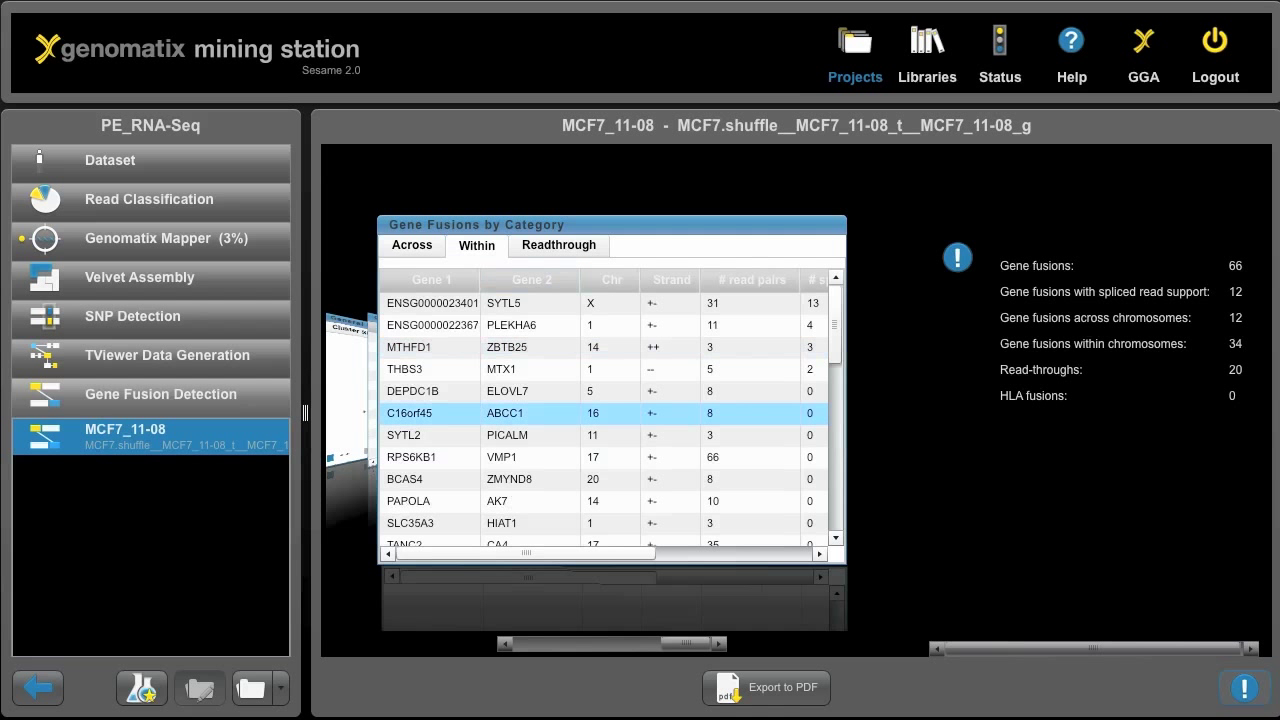
drag(835, 332, 835, 404)
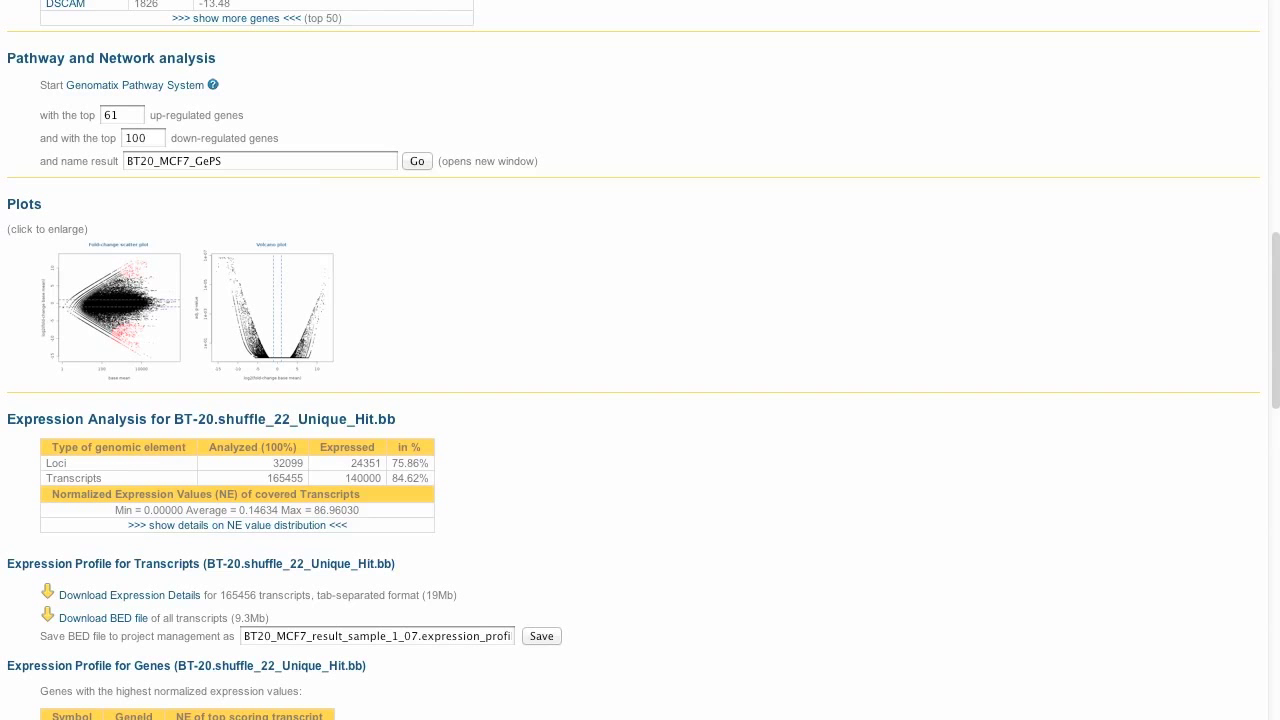
Enlarge the fold-change scatter plot of the expression analysis, and choose the Breast Neoplasms disease entry in the Genomatix Pathway System
click(118, 310)
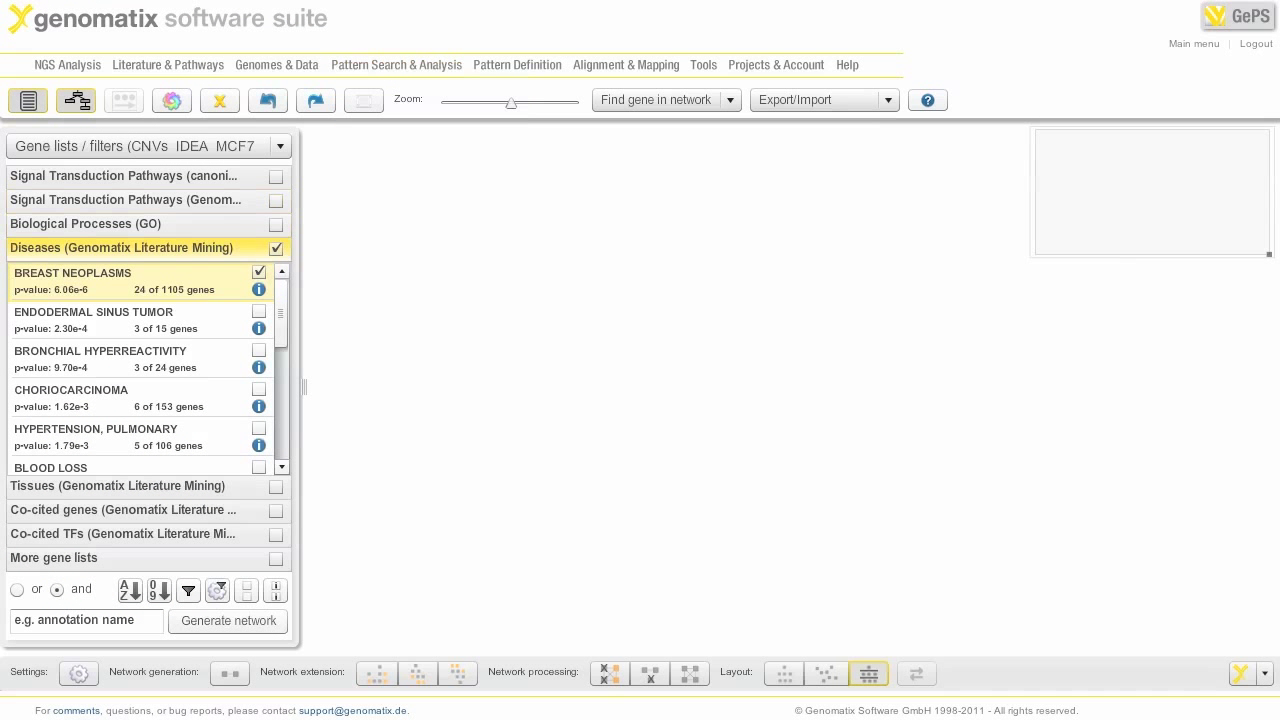
click(113, 273)
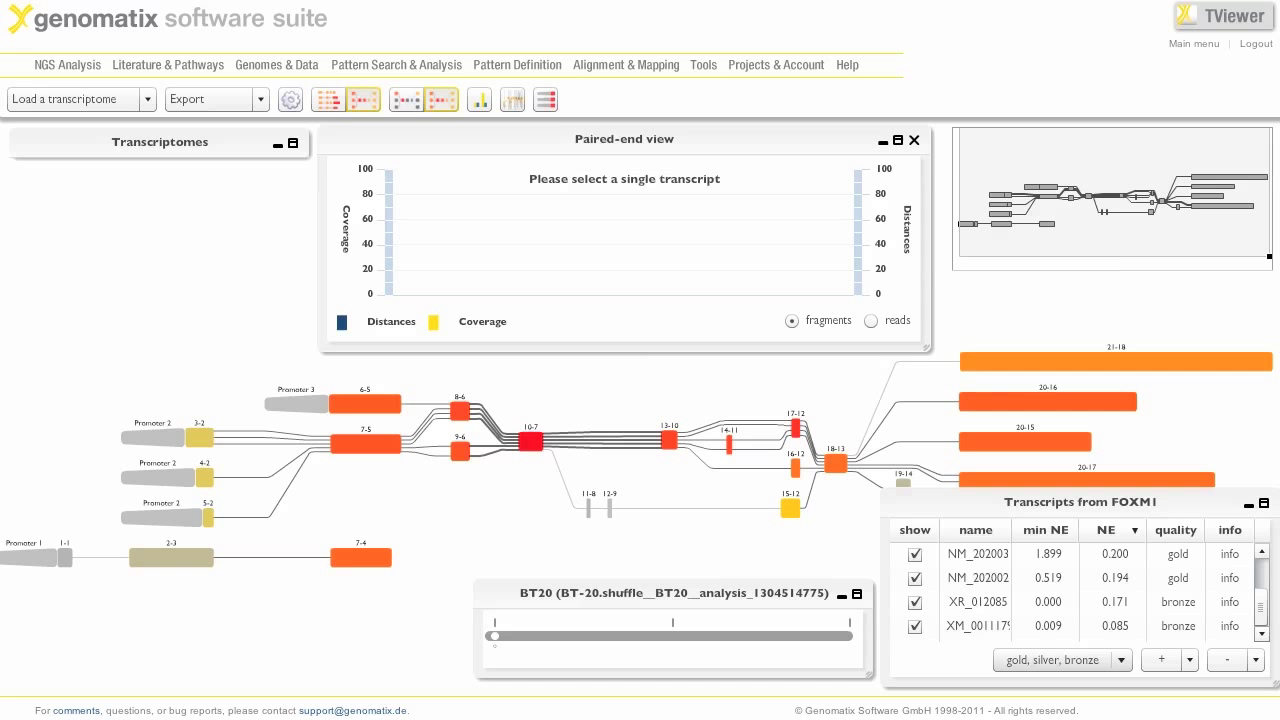
View the paired-end coverage and distances of FOXM1 transcript XR_012085 in the transcriptome viewer, and clear the transcript selection
click(978, 602)
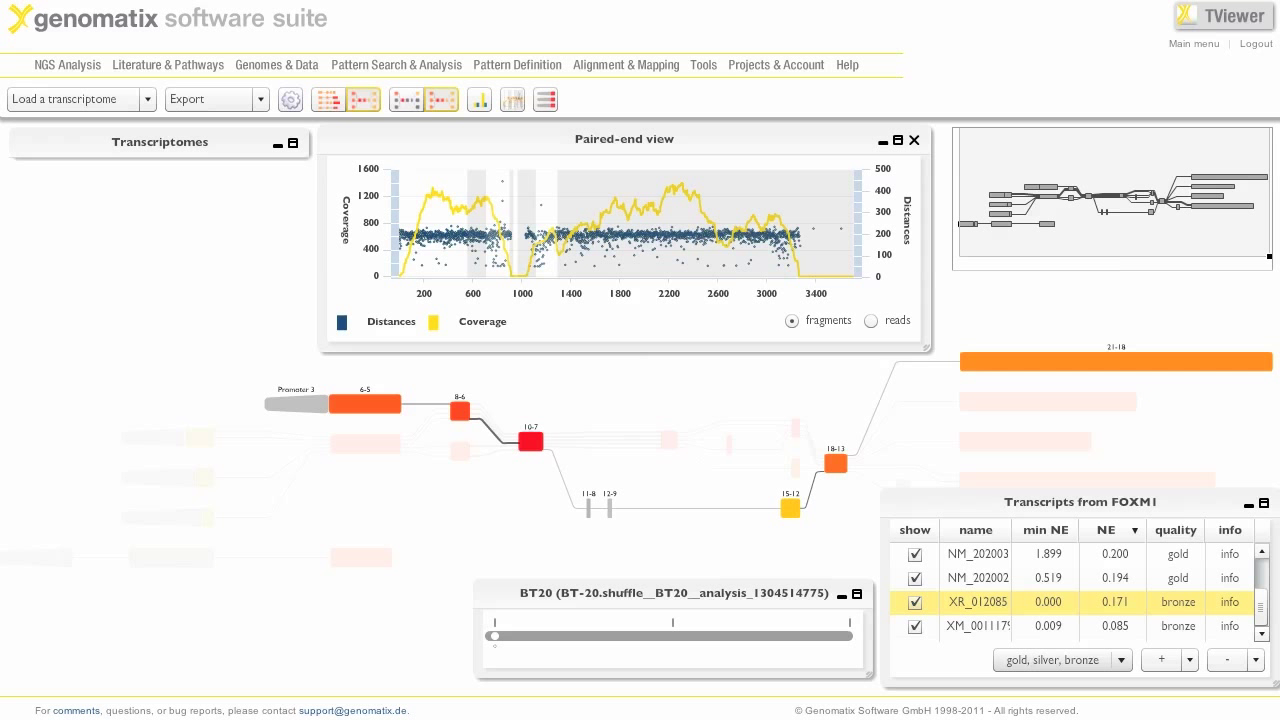
click(528, 415)
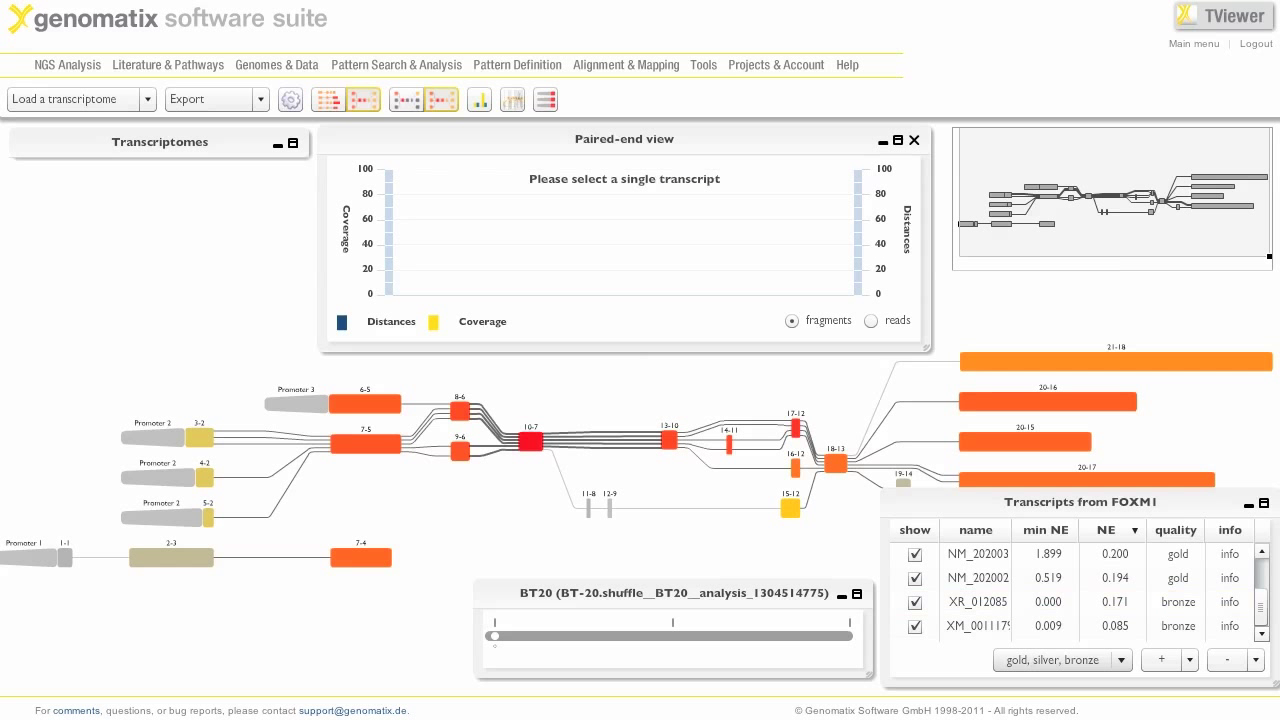
click(528, 415)
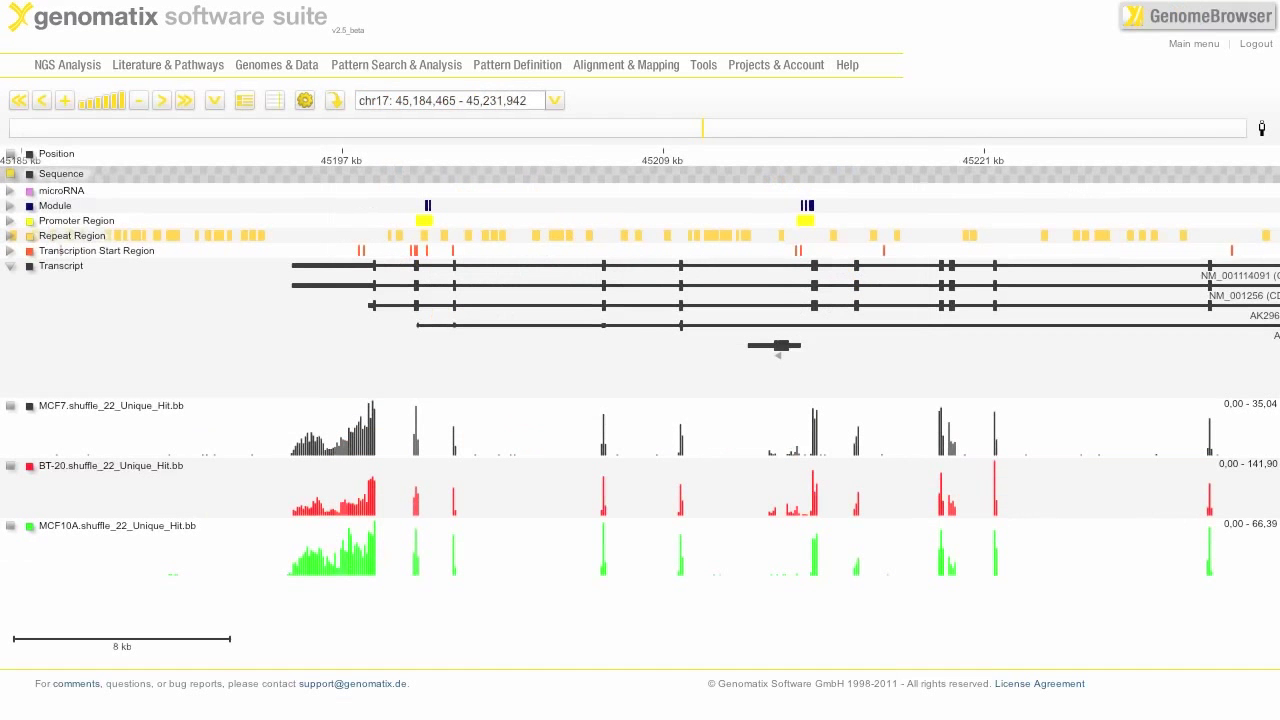
Browse along the CDC27 region of chromosome 17 to compare the MCF7, BT-20 and MCF10A read coverage tracks
drag(850, 360, 505, 360)
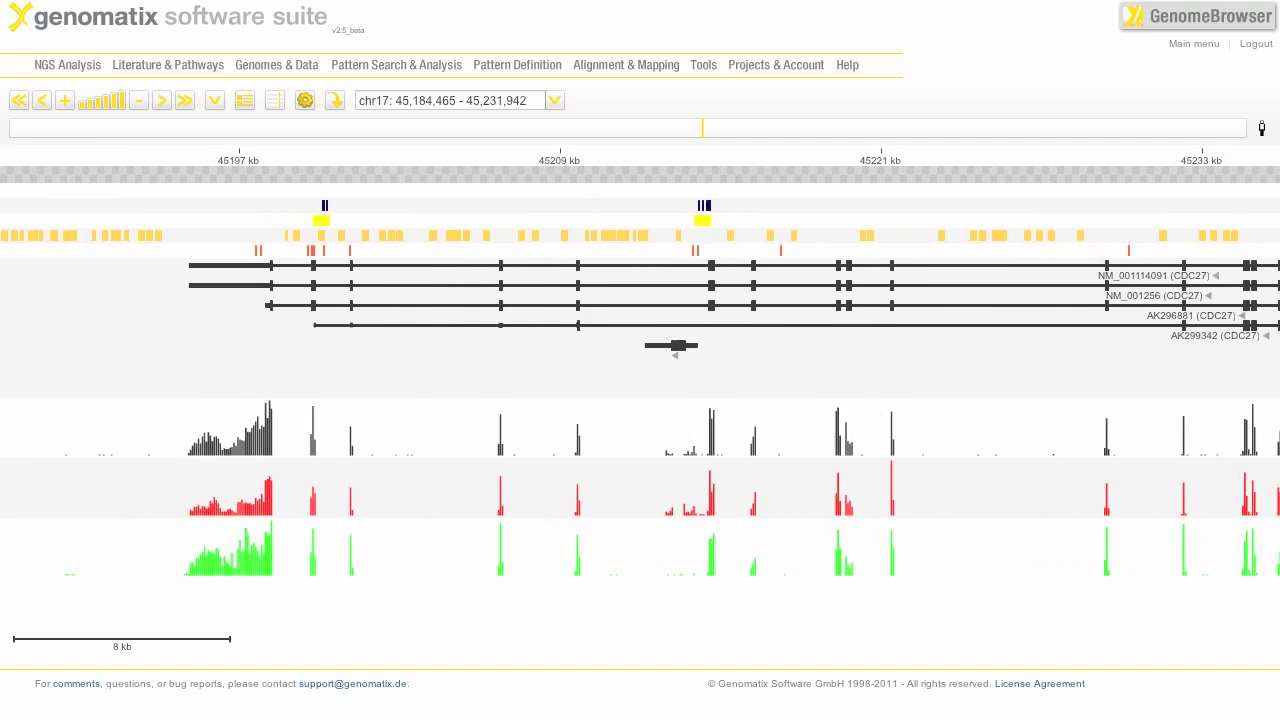